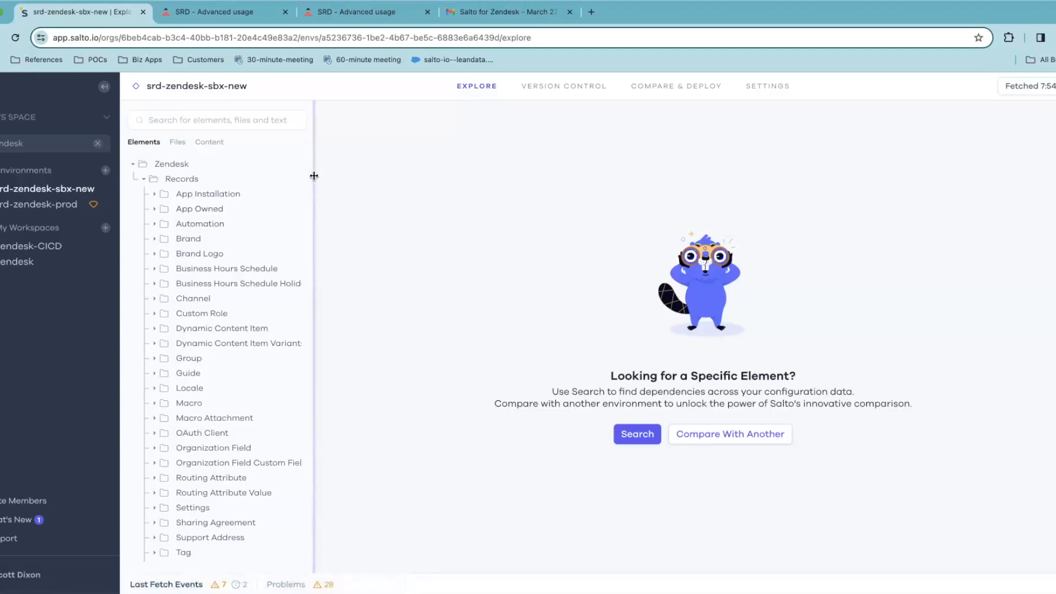
Widen the sandbox's element tree panel so full Zendesk record type names fit
left_click_drag(314, 175, 379, 174)
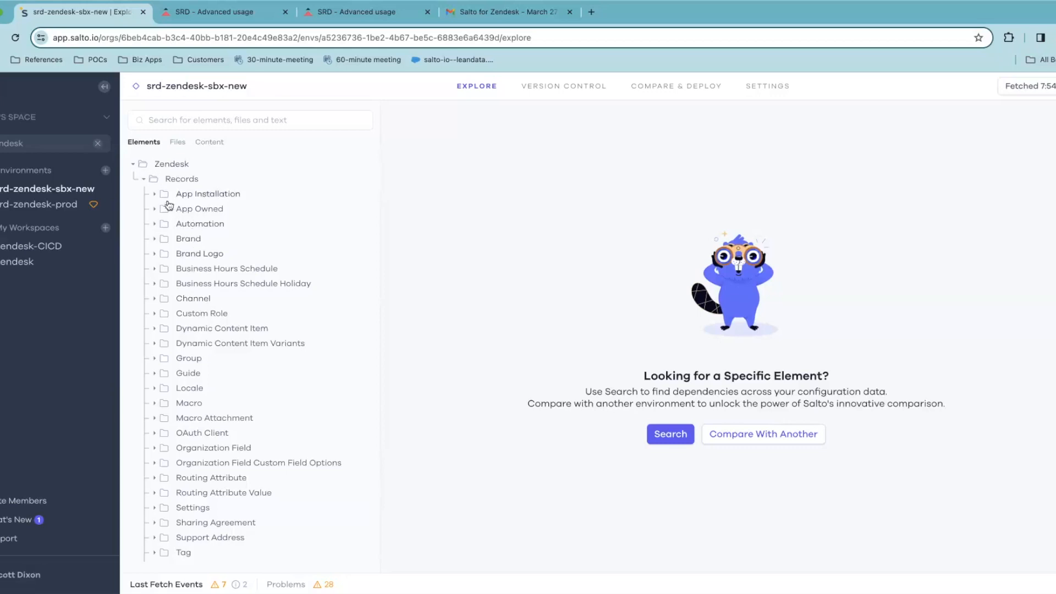
Expand Automation to list its eight automations, then search 'Test Automation' and clear it
left_click(155, 224)
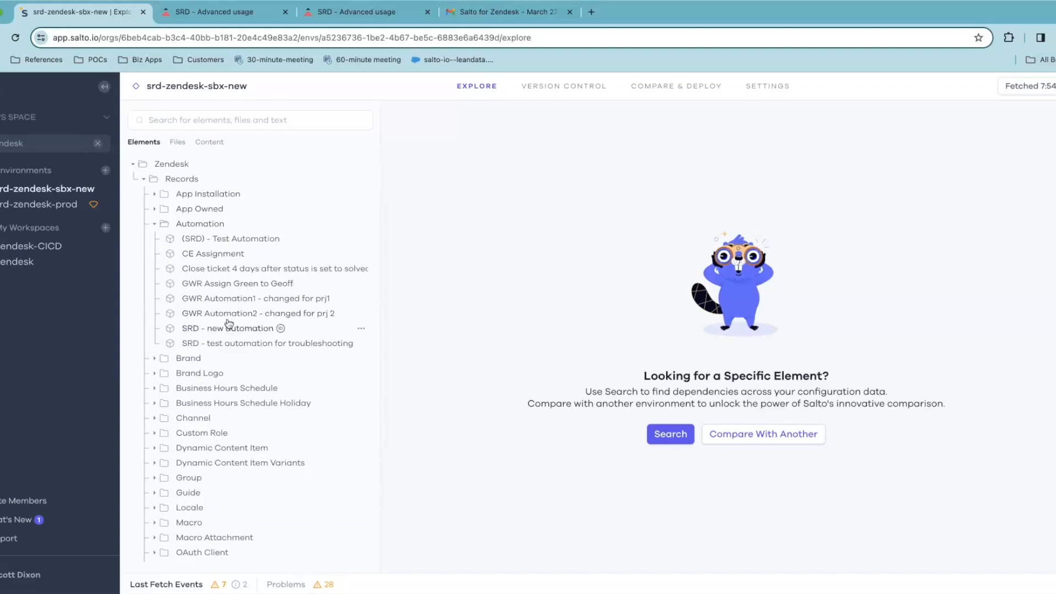
left_click(202, 117)
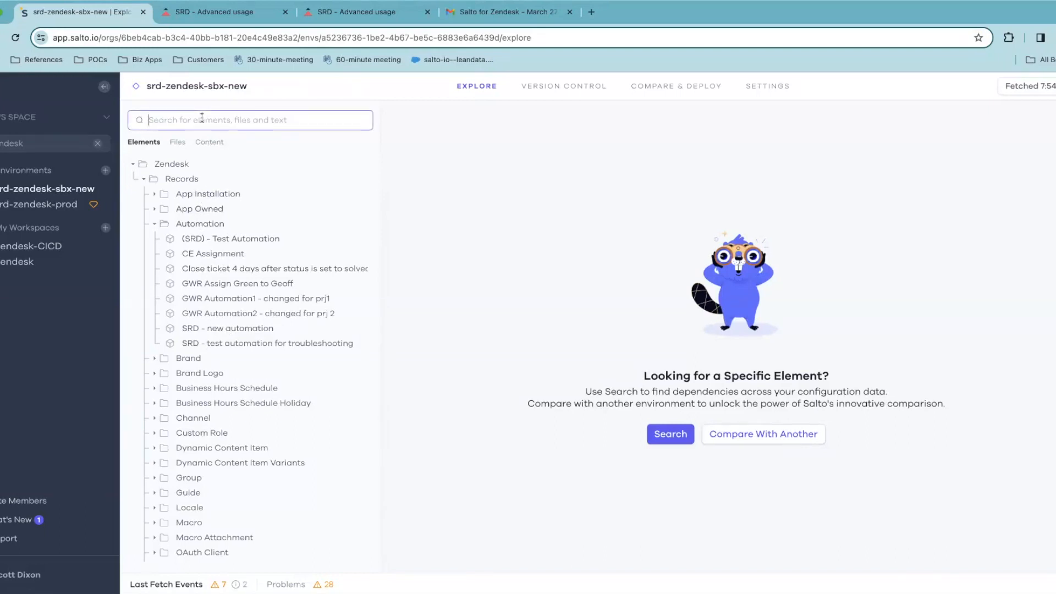
type("Test Aup")
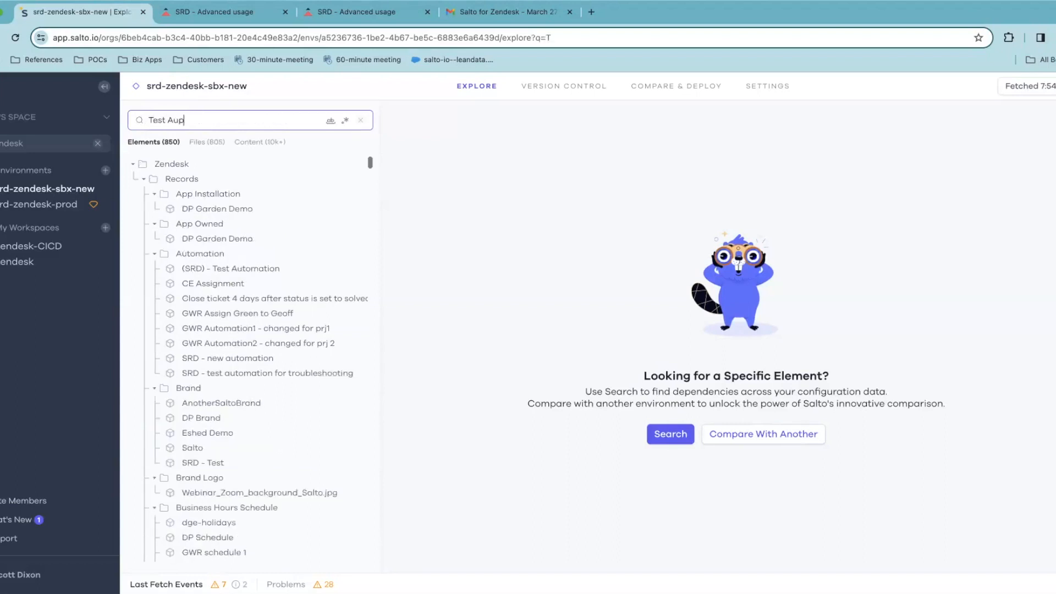
key("BackSpace")
type("tomation")
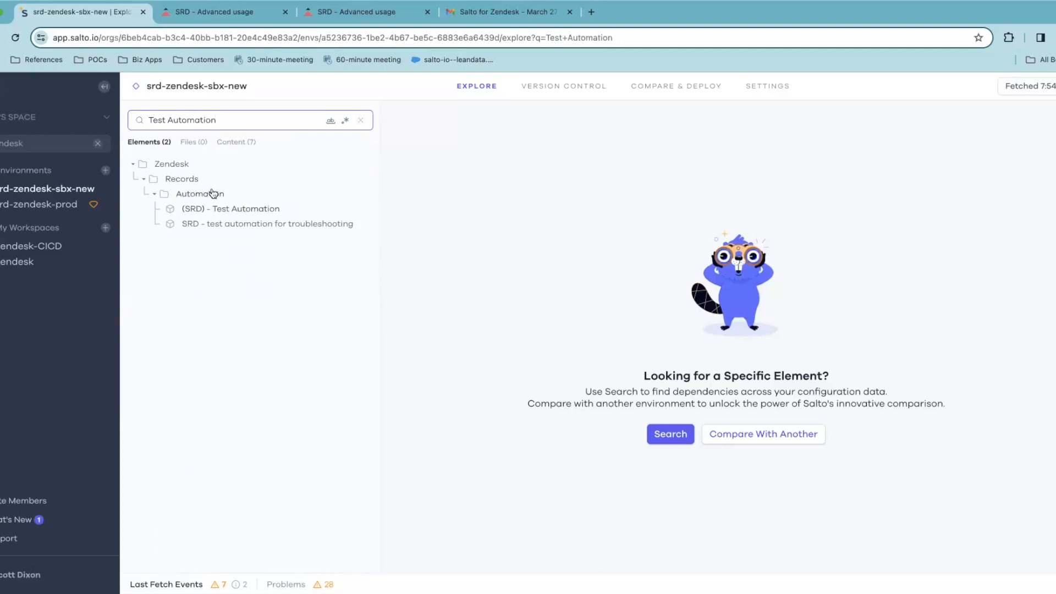
left_click(361, 120)
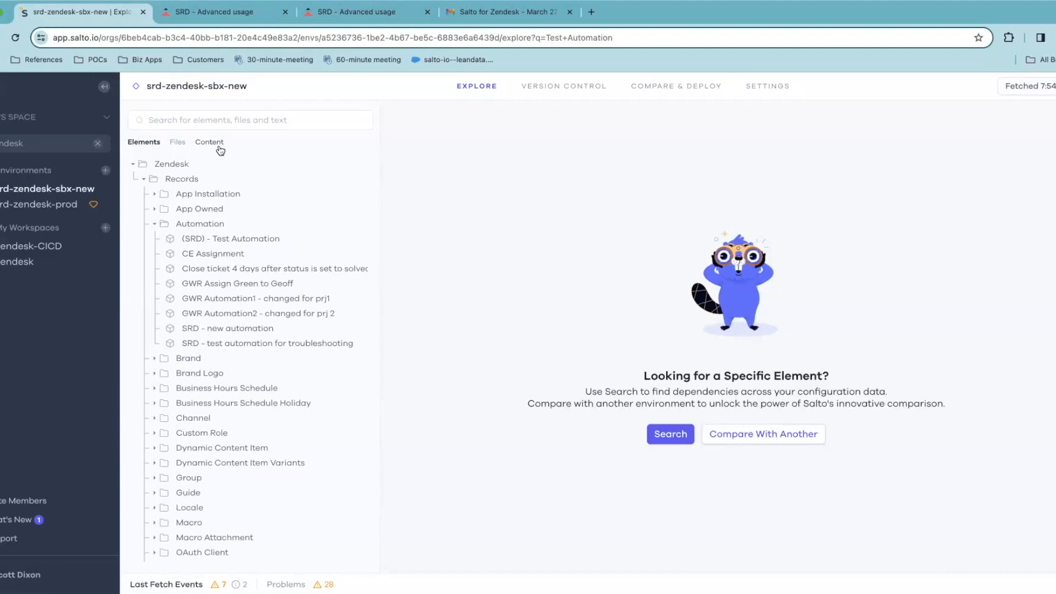
Search the sandbox elements for the admin's e-mail address
left_click(213, 113)
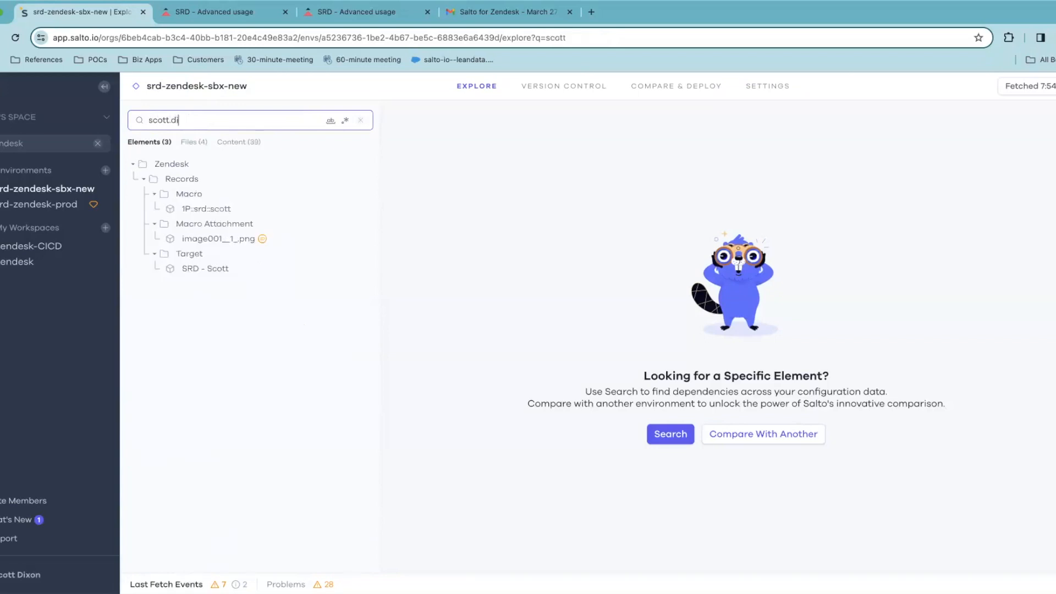
Review the e-mail's Content matches with full paths, then clear the search back to Elements
left_click(241, 144)
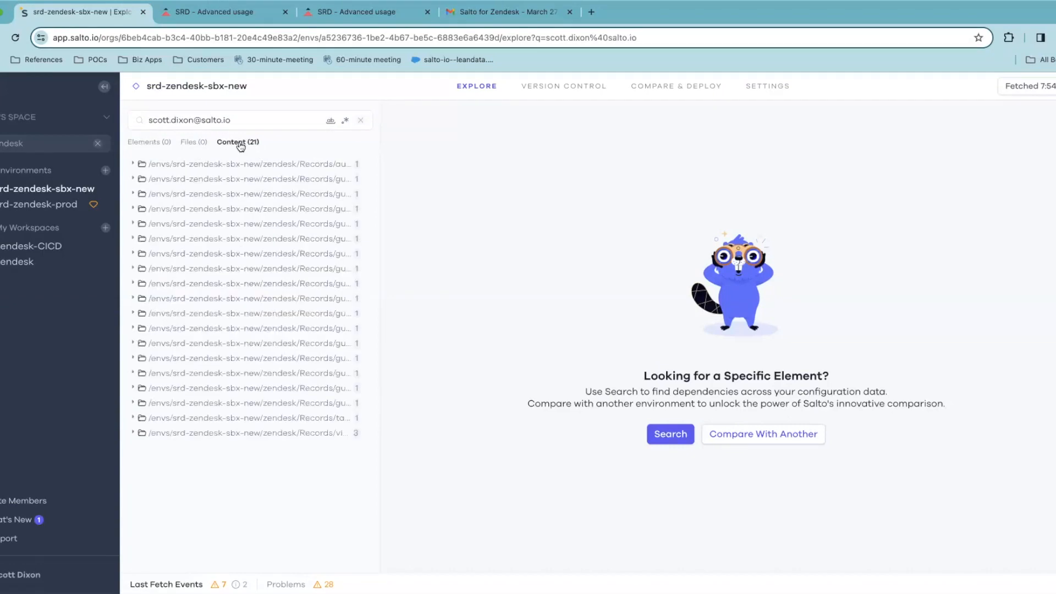
left_click_drag(382, 174, 516, 188)
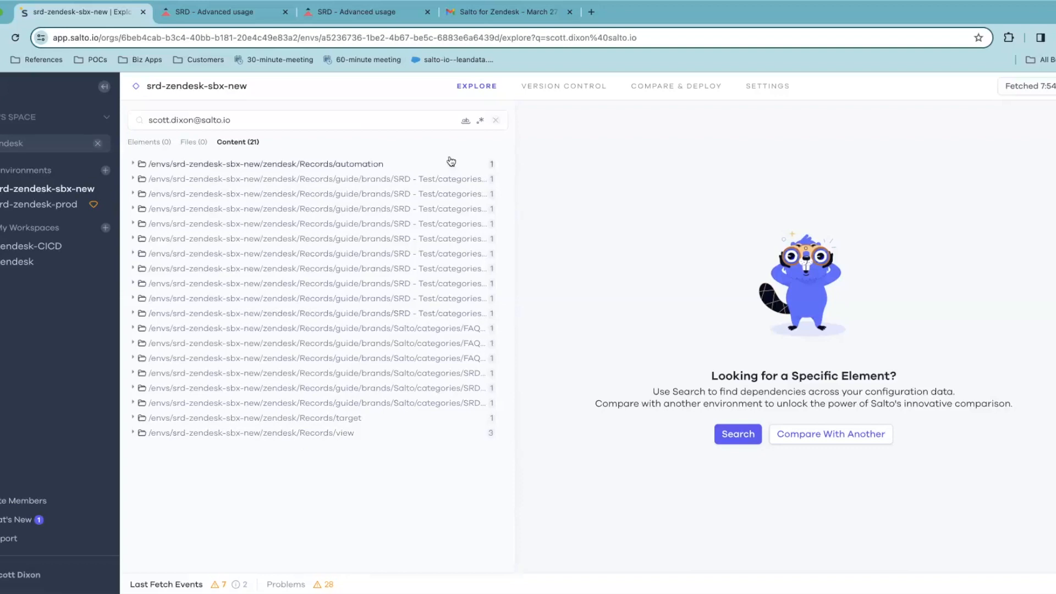
left_click(495, 120)
left_click(152, 142)
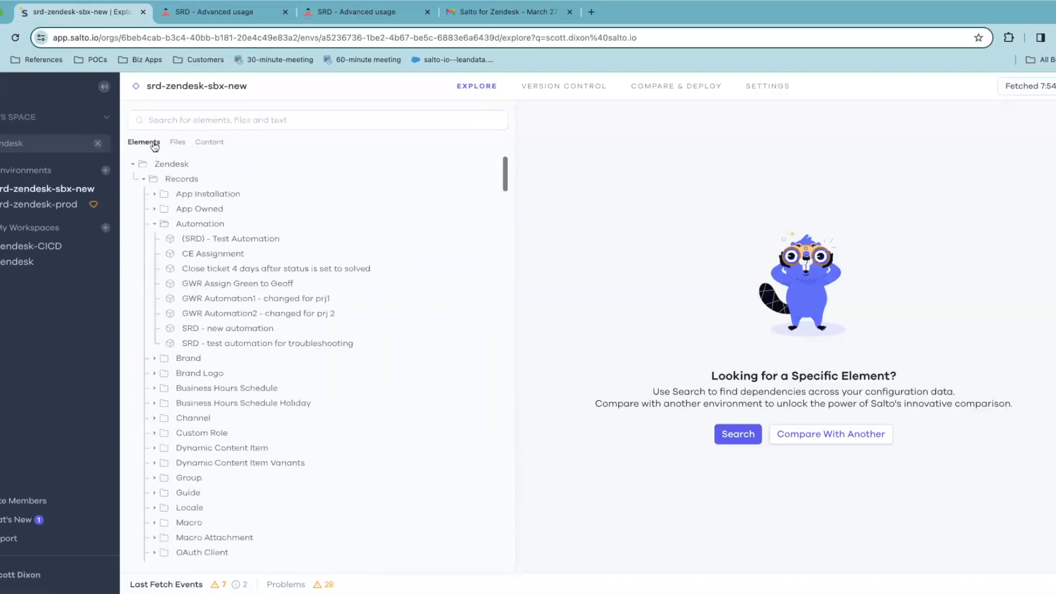
Open (SRD) - Test Automation and scroll to the SRD - Dark Mode Inquiry trigger's Depends On list
left_click(230, 237)
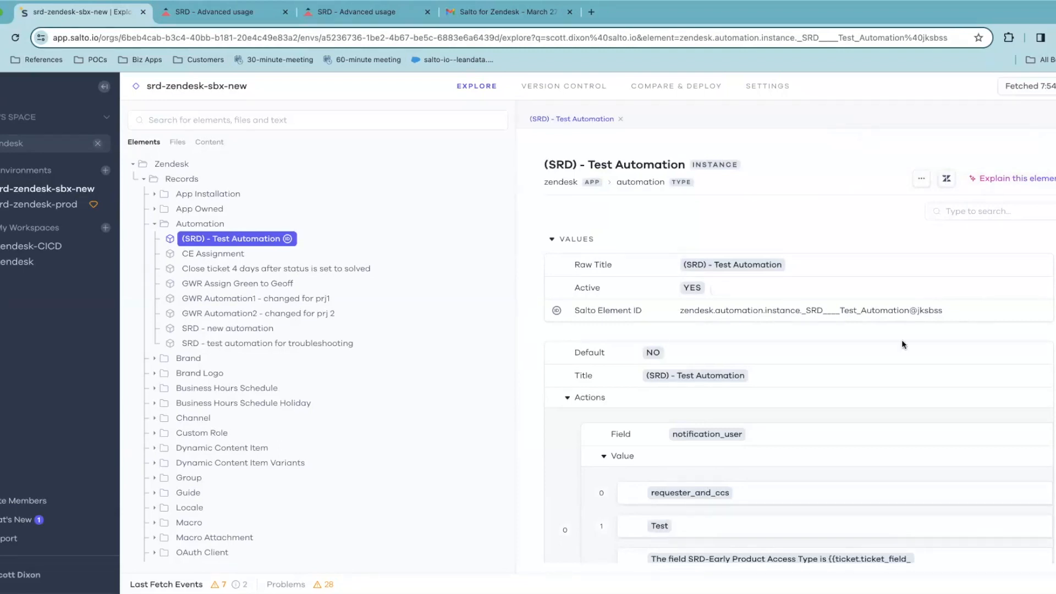
scroll(902, 345, "down", 5)
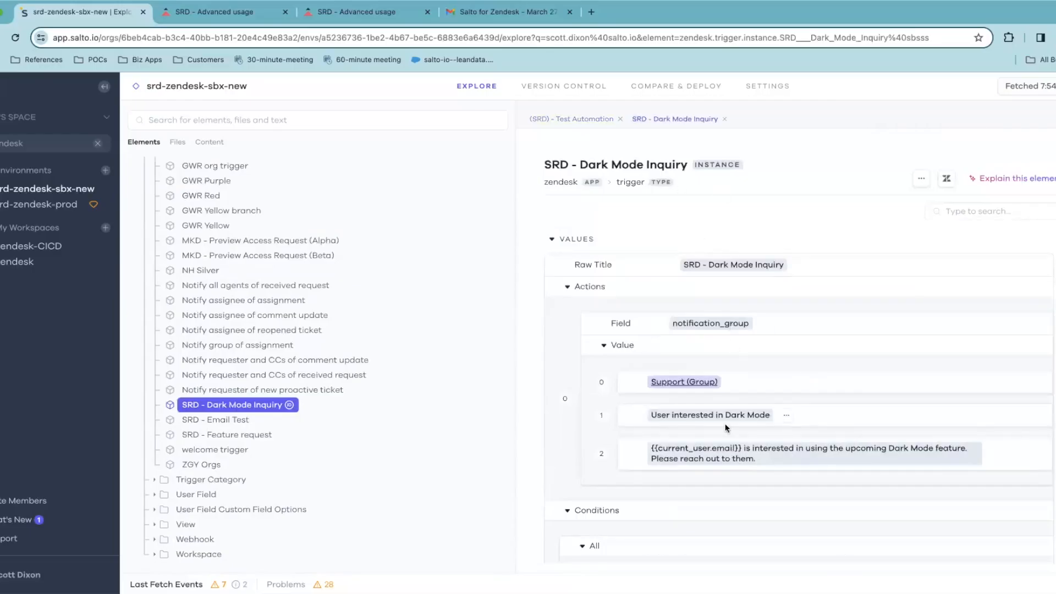
scroll(726, 428, "down", 10)
scroll(722, 416, "up", 1)
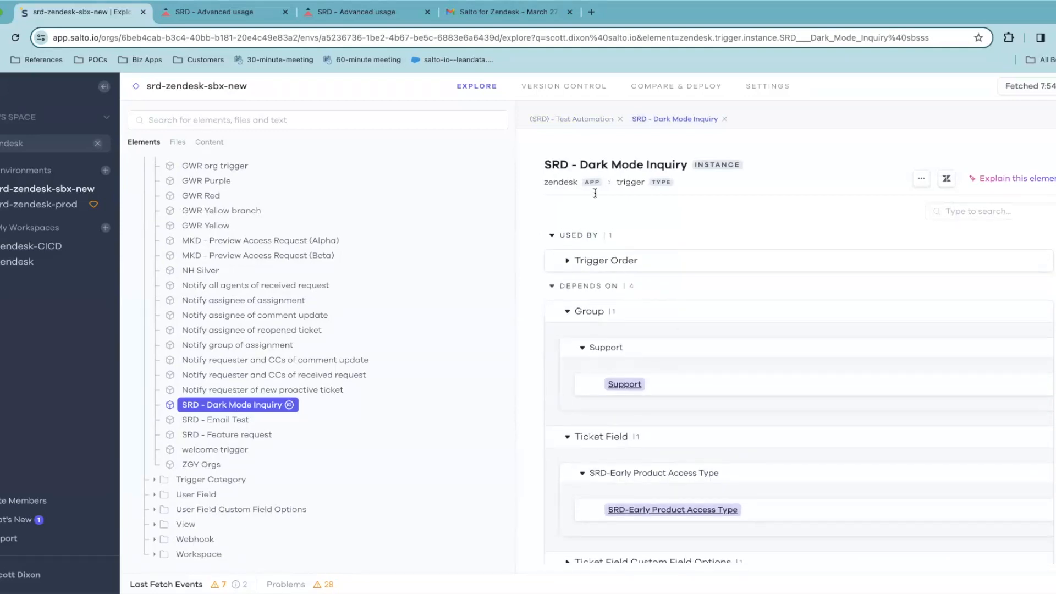
scroll(625, 385, "down", 1)
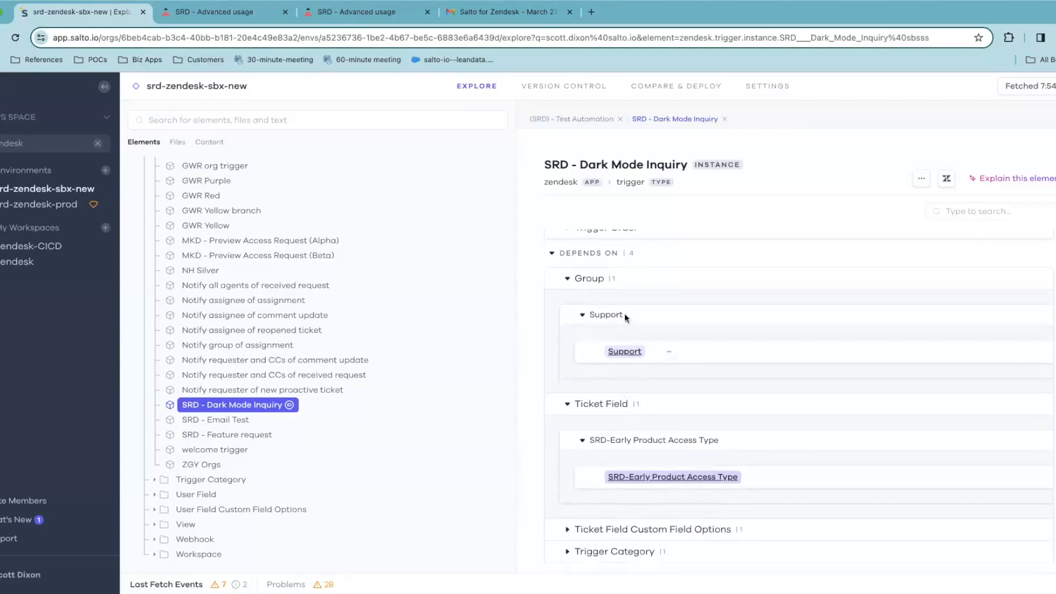
scroll(671, 487, "down", 1)
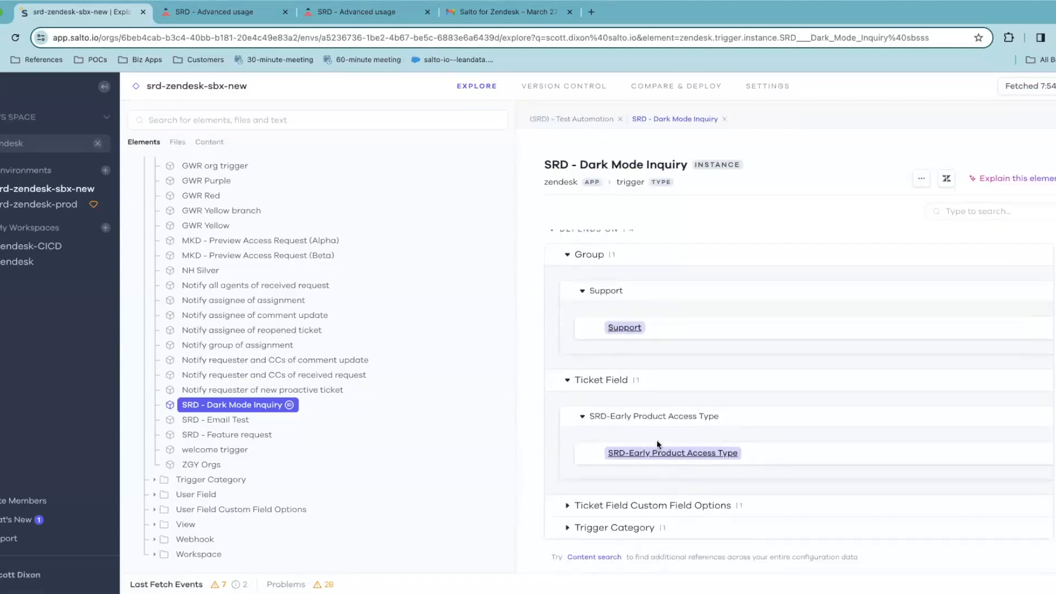
Inspect the SRD-Early Product Access Type field and its Used By list, then view deployments
left_click(654, 504)
left_click(651, 453)
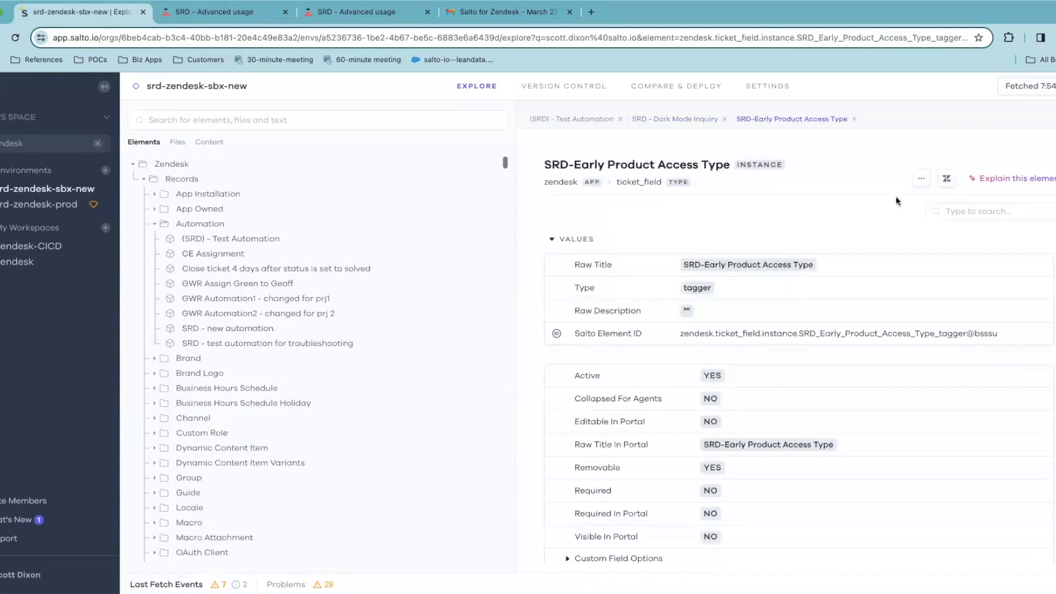
scroll(812, 333, "down", 5)
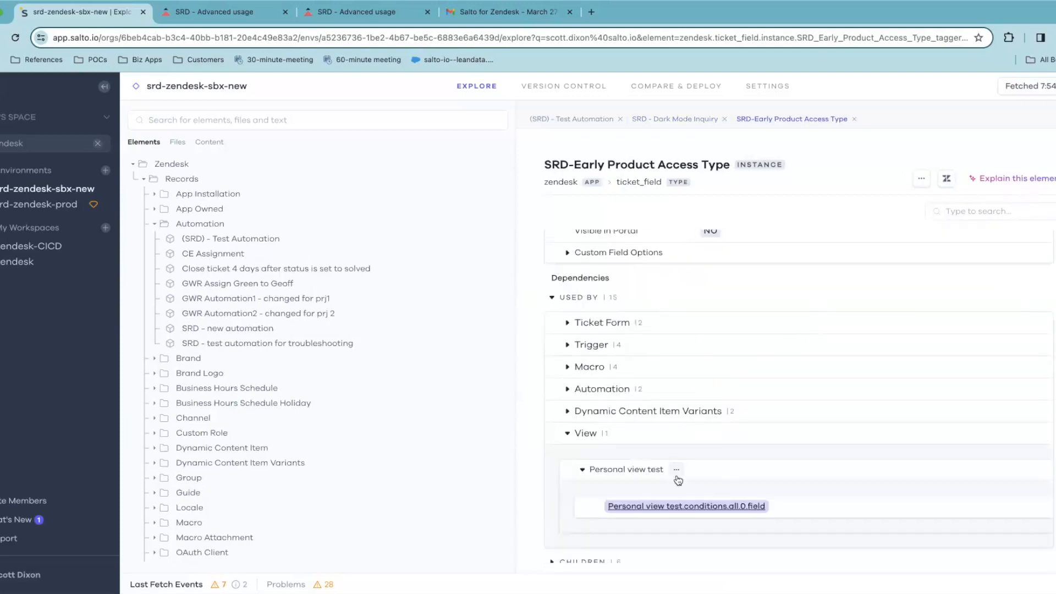
scroll(677, 394, "up", 3)
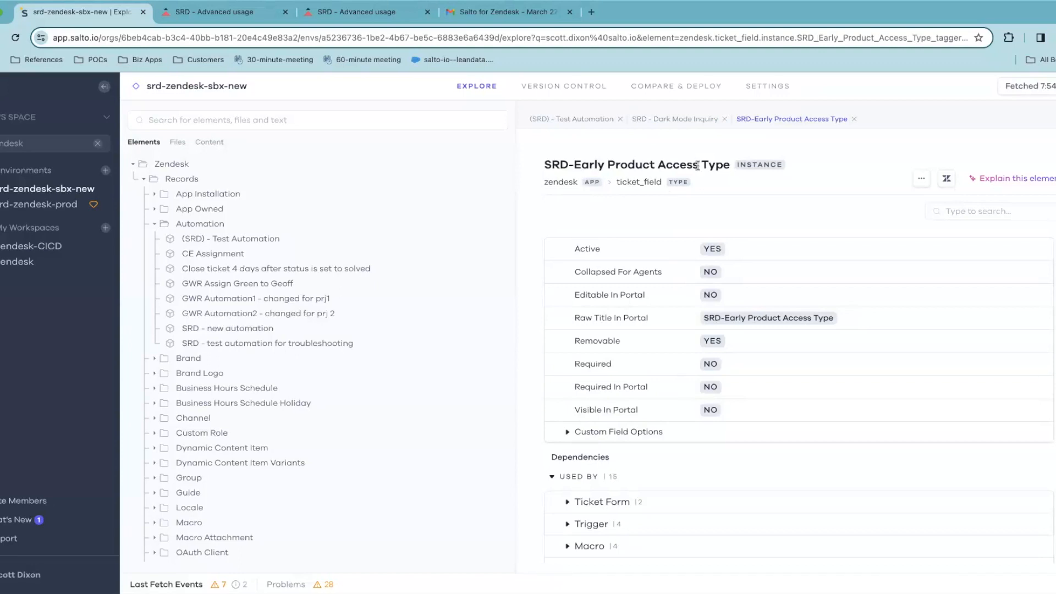
left_click(658, 87)
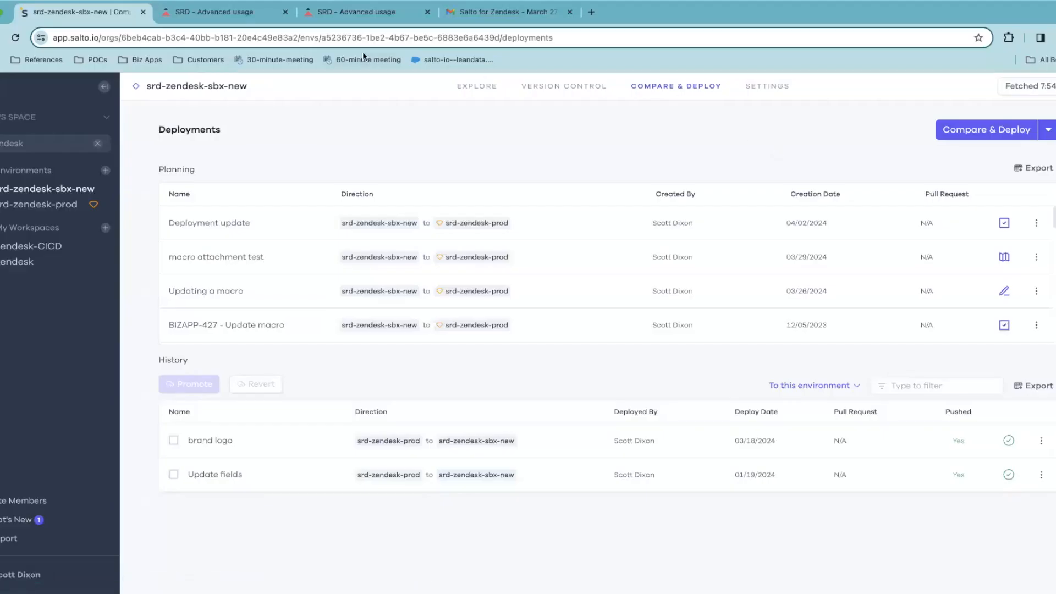
Bring up the sandbox's SRD - Advanced usage article in Guide's editor and read its FAQ
left_click(240, 8)
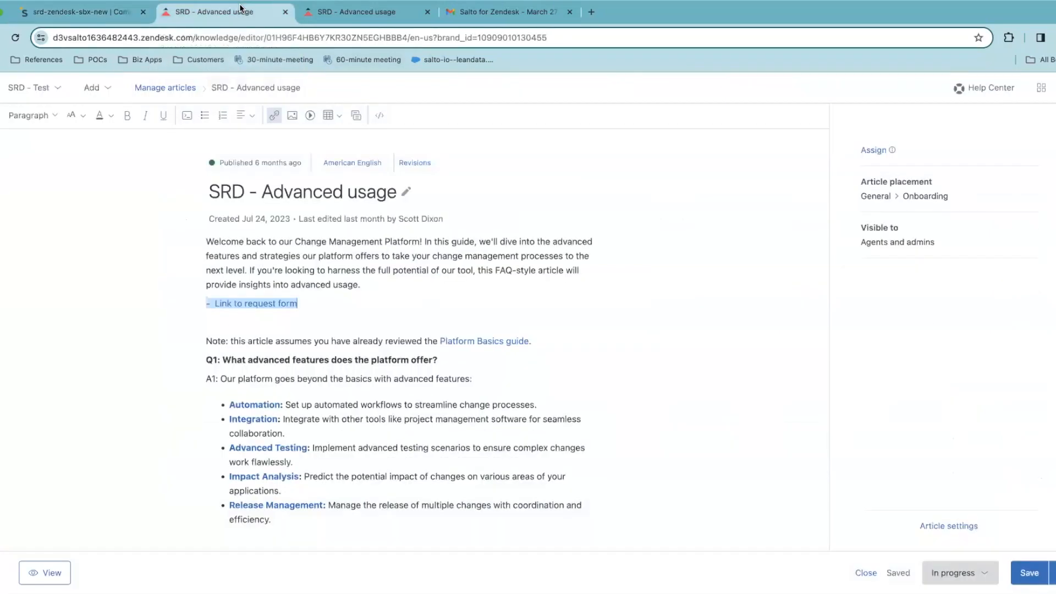
left_click(379, 279)
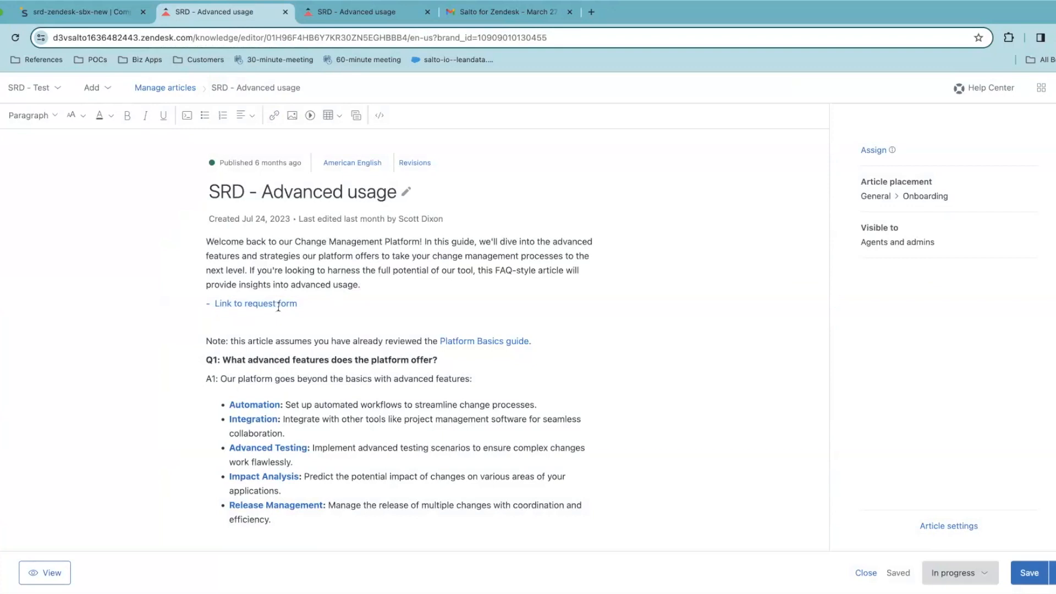
scroll(314, 366, "down", 2)
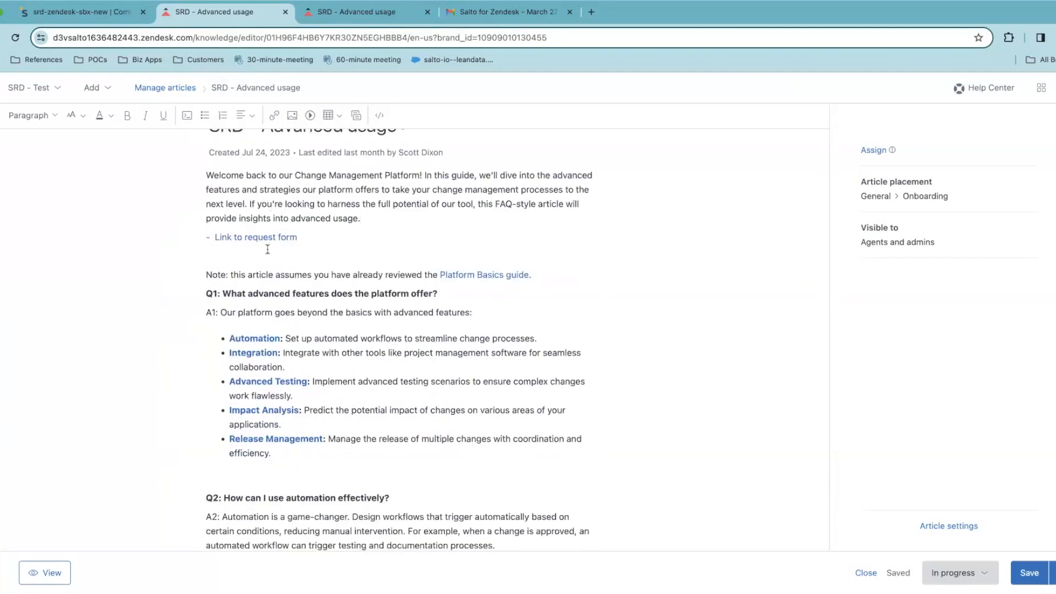
scroll(313, 372, "down", 2)
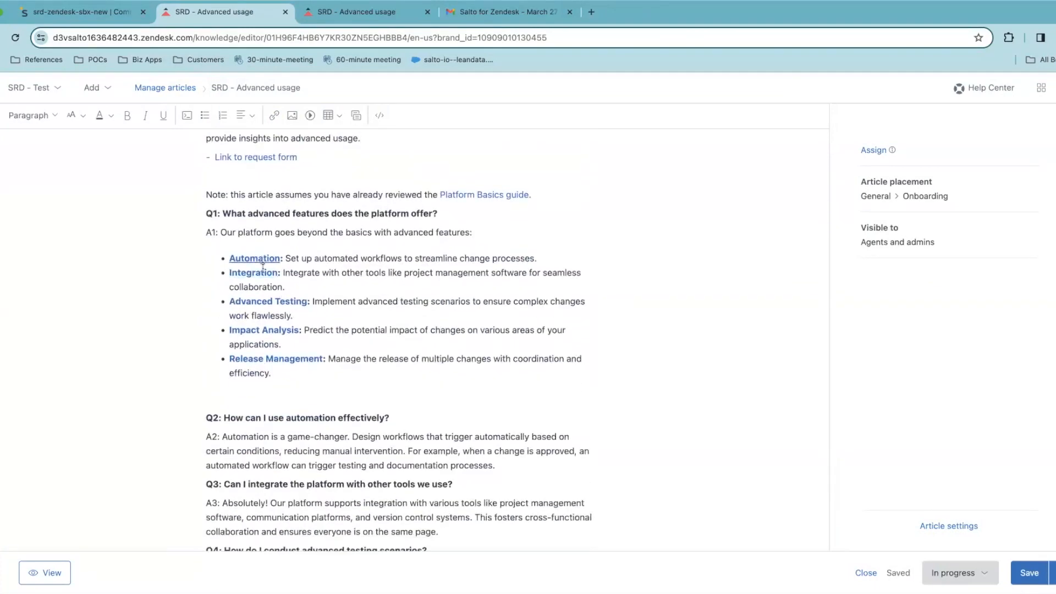
scroll(287, 330, "down", 1)
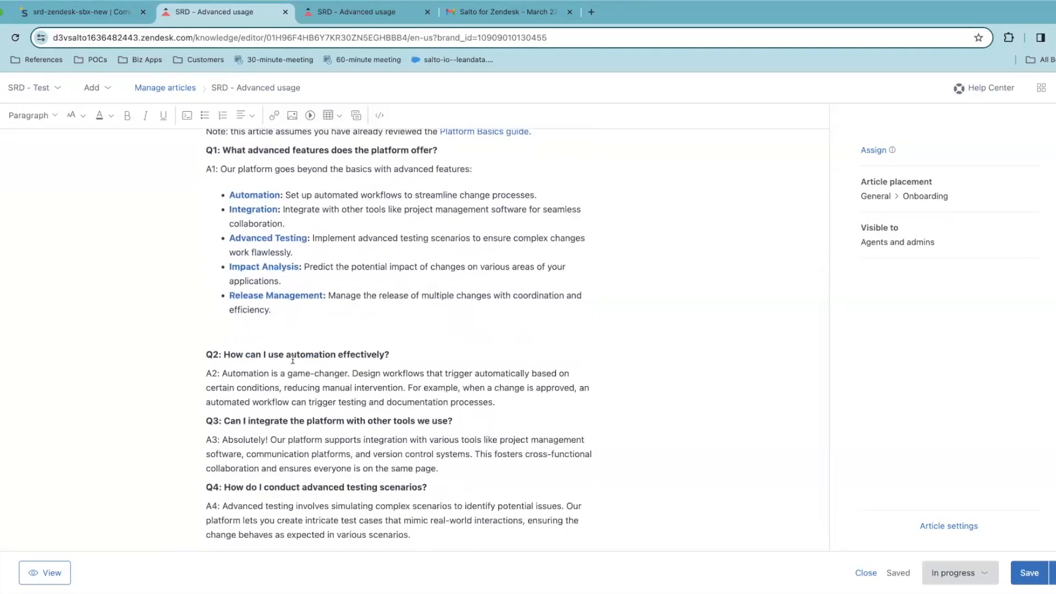
scroll(293, 360, "up", 5)
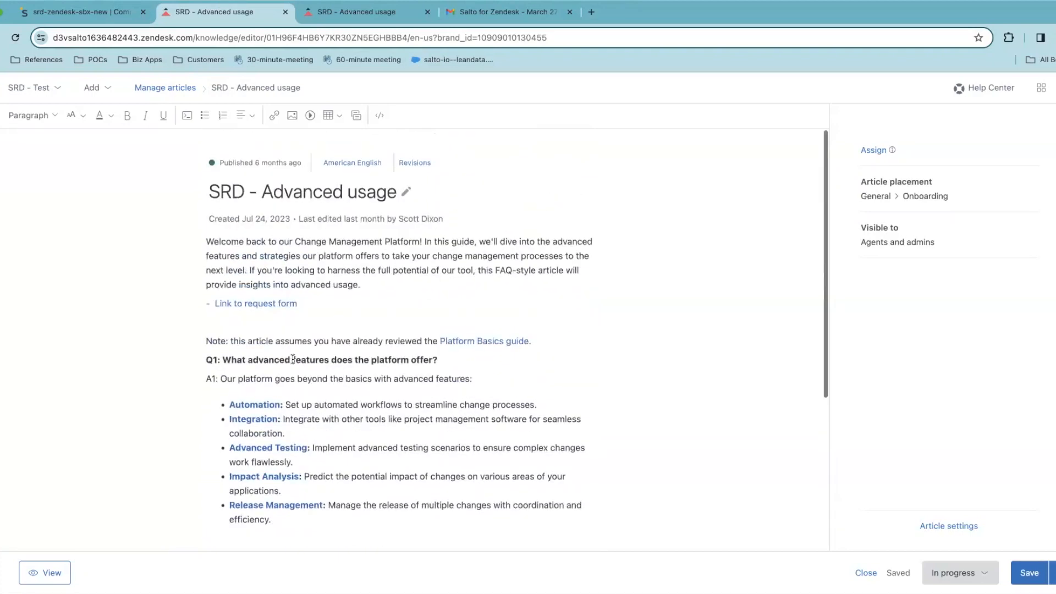
left_click(341, 15)
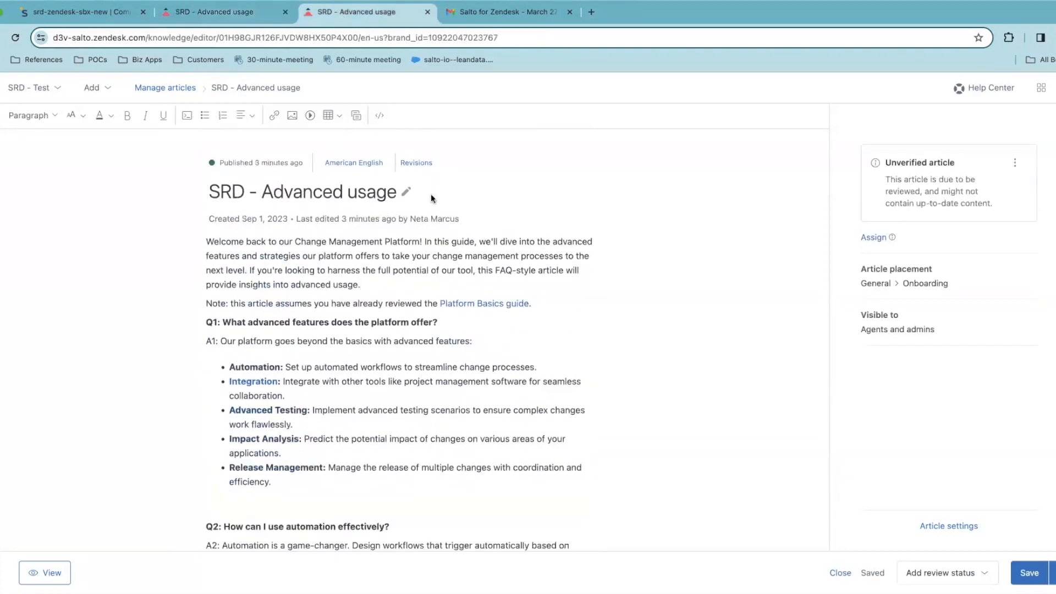
scroll(437, 207, "down", 3)
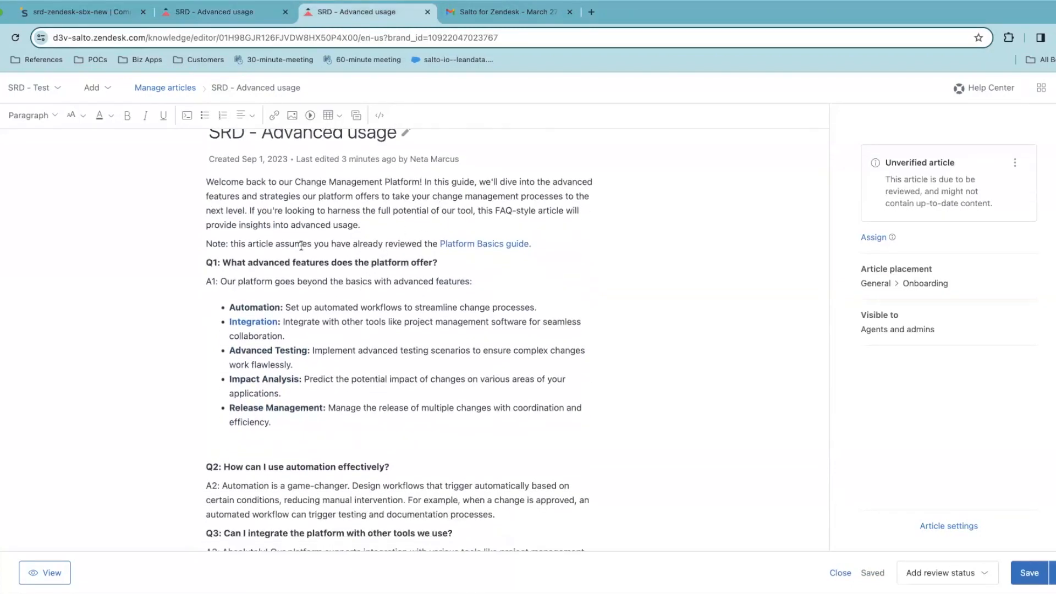
double_click(248, 313)
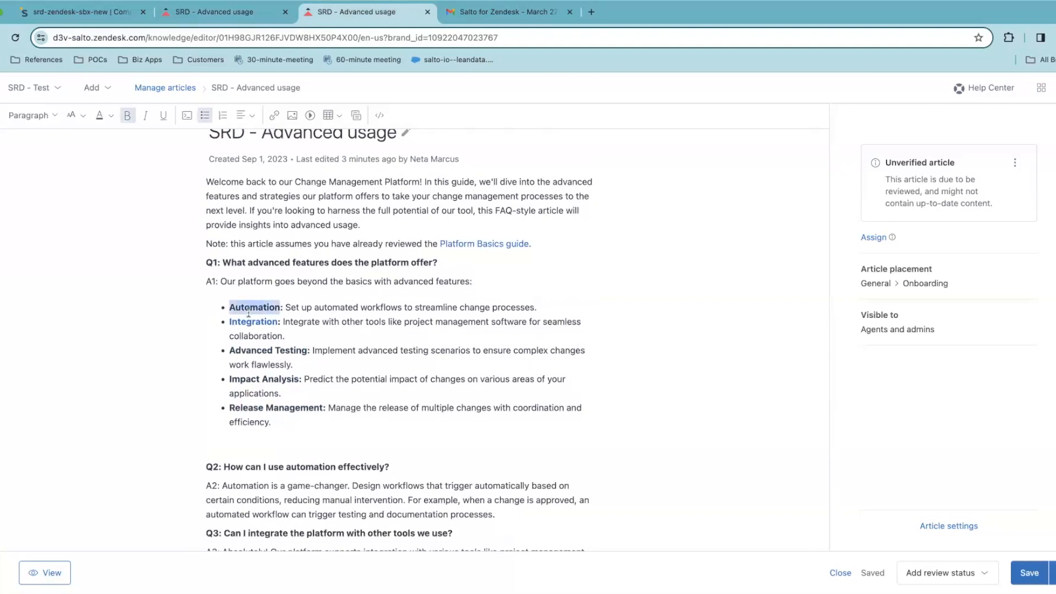
double_click(253, 346)
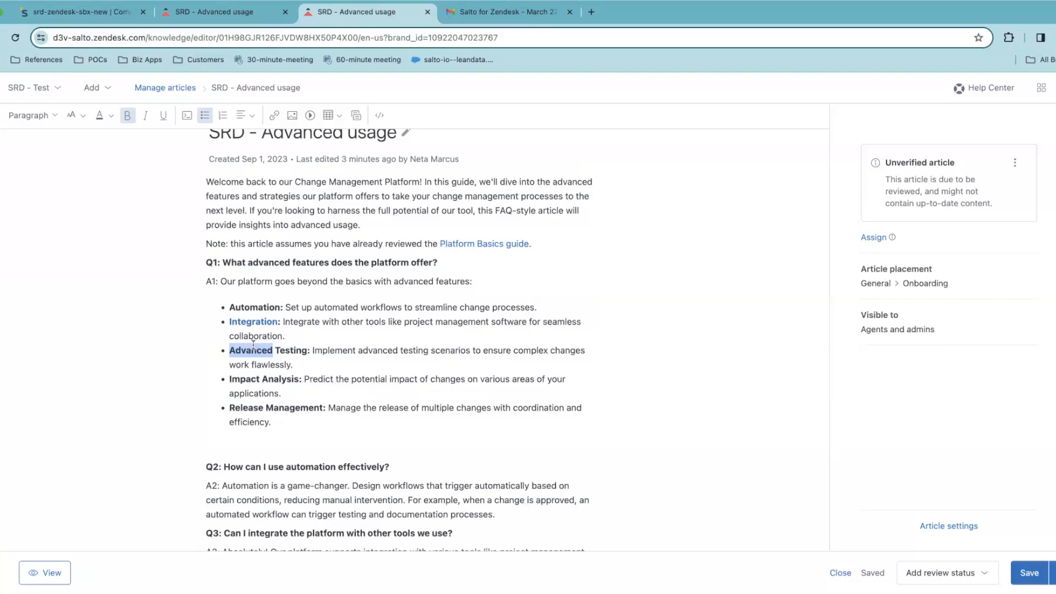
double_click(256, 306)
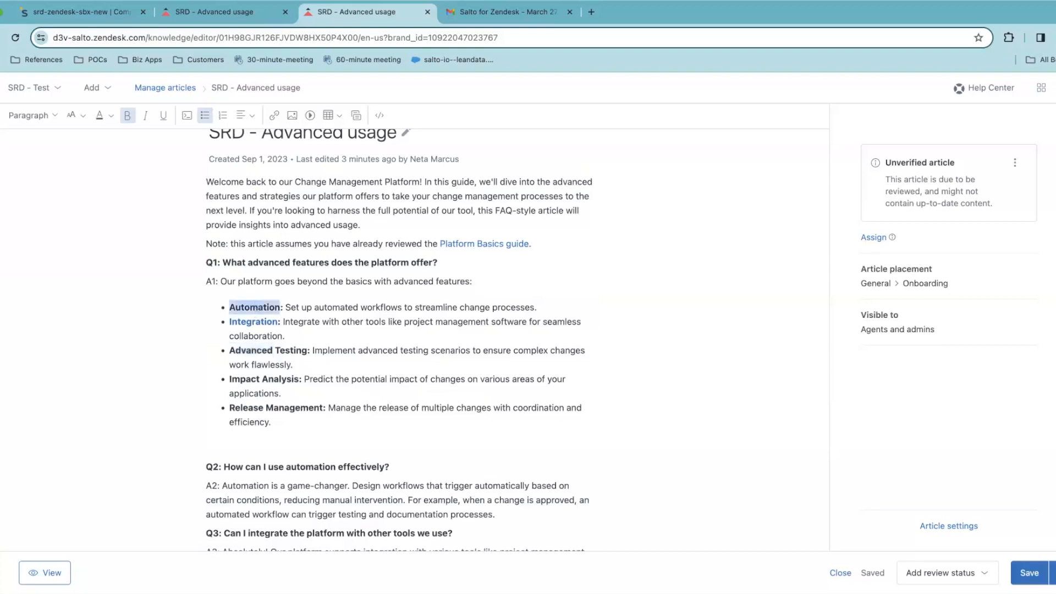
left_click(239, 14)
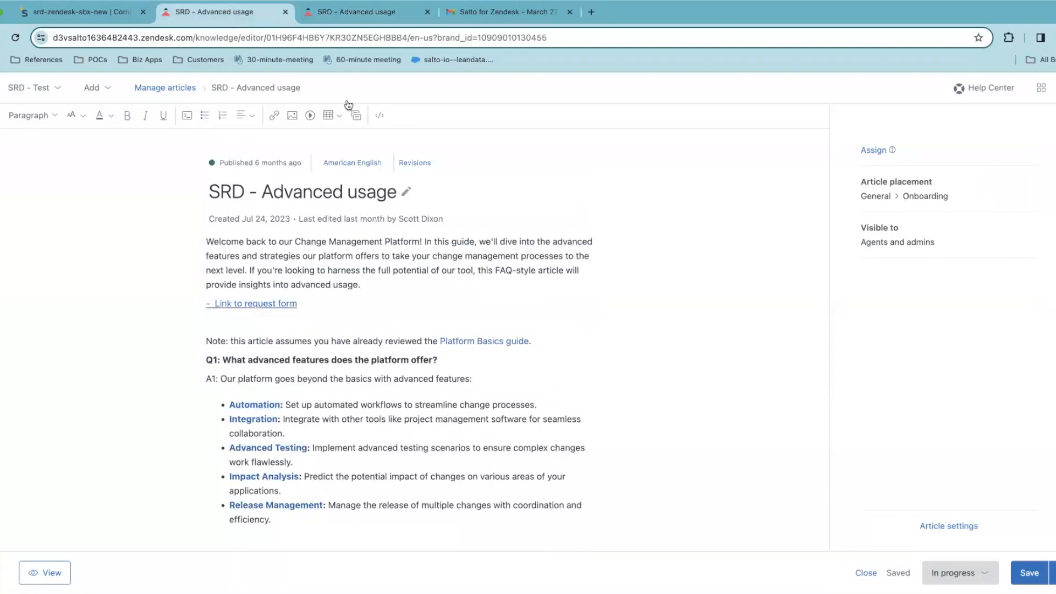
left_click(351, 12)
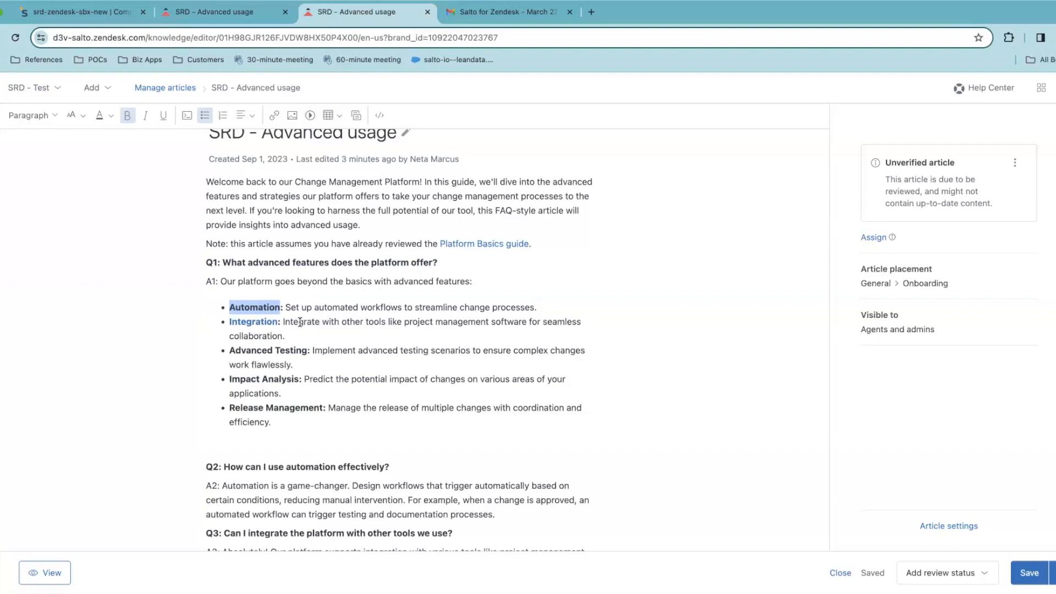
Back in Salto, glance at the Deployment update plan, then start a new Compare & Deploy
left_click(77, 11)
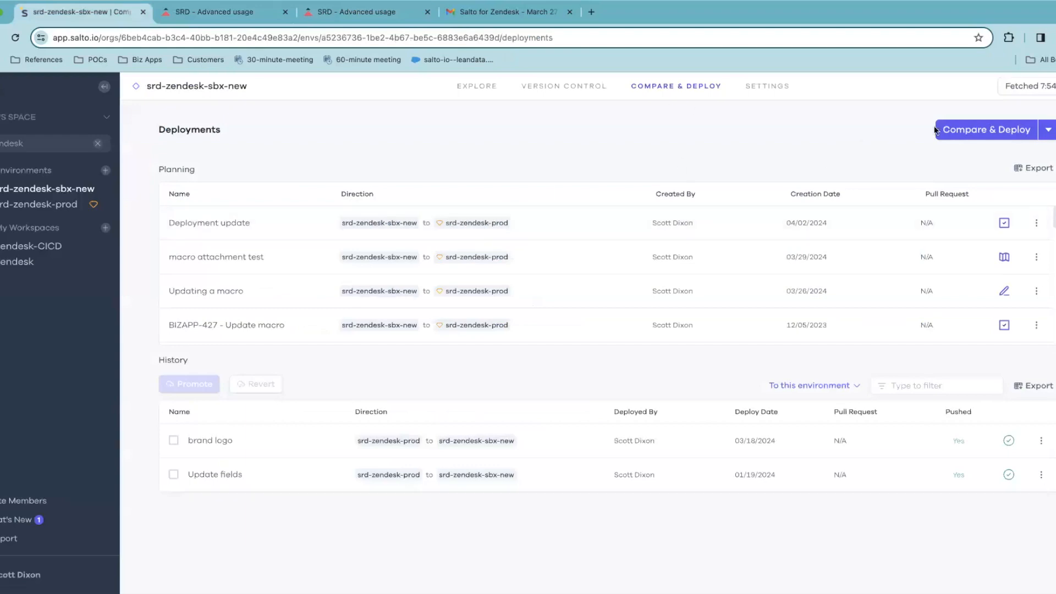
left_click(521, 216)
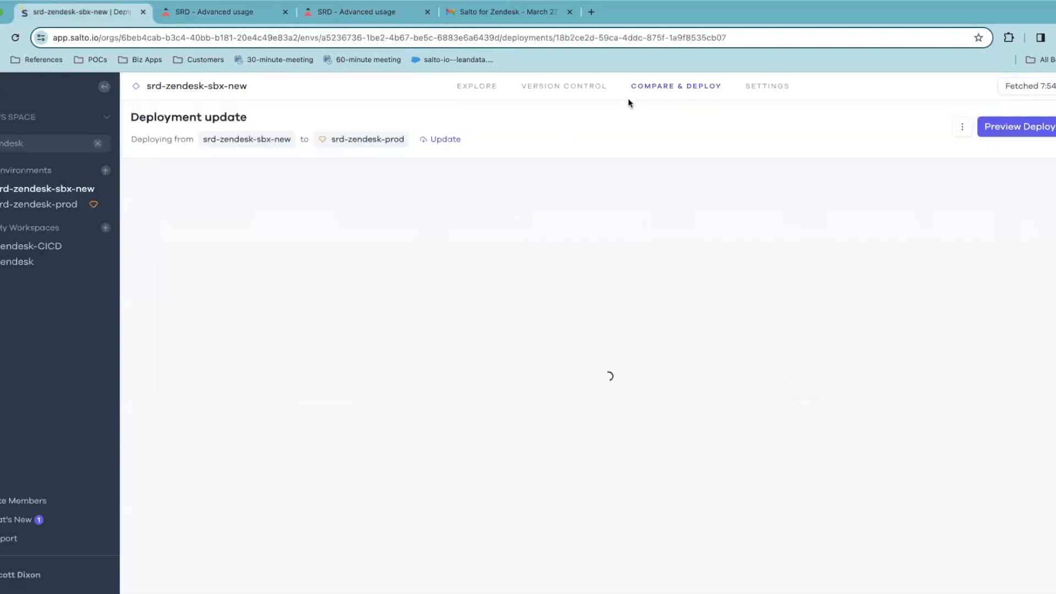
left_click(655, 87)
left_click(984, 129)
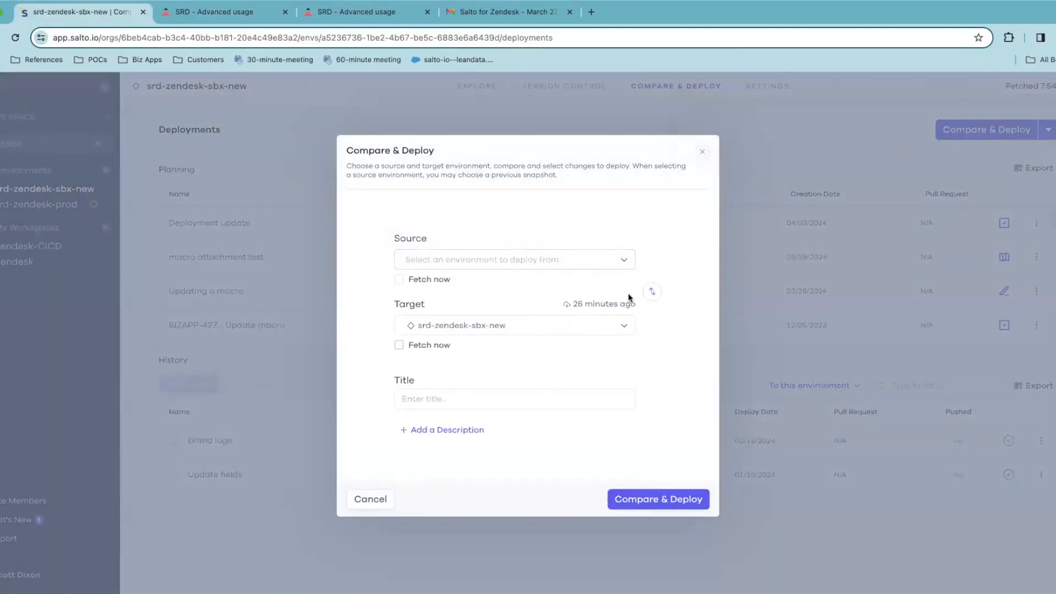
Make srd-zendesk-sbx-new the source and srd-zendesk-prod the target environment
left_click(652, 291)
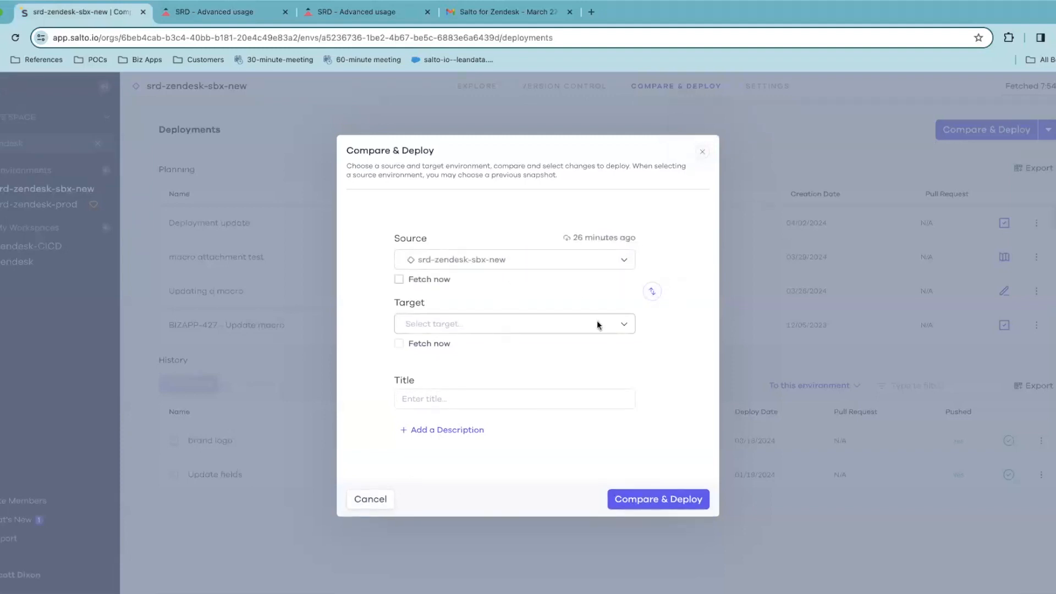
left_click(614, 330)
type("srd-zend")
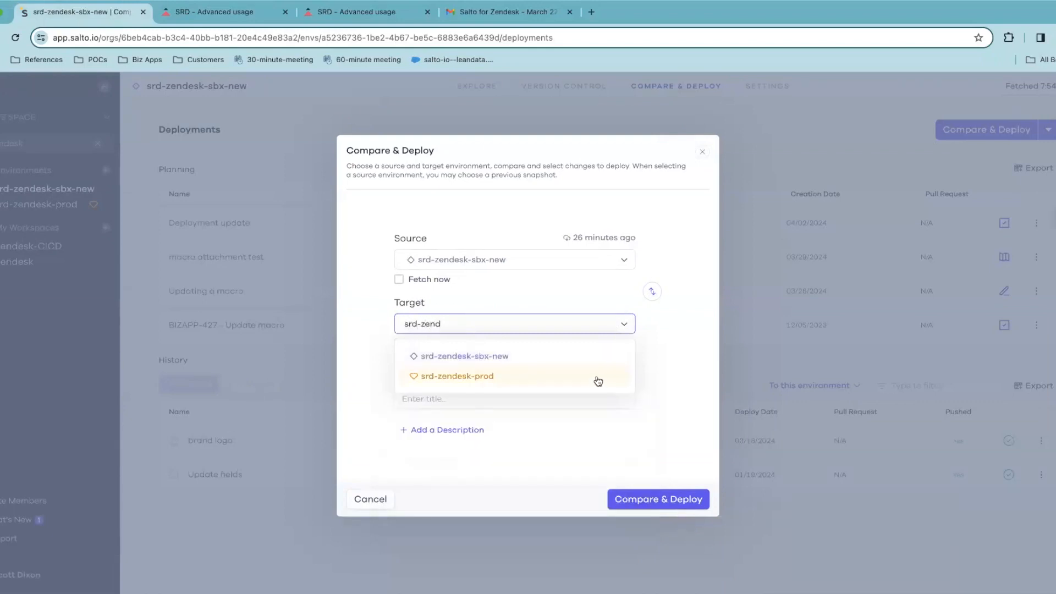
left_click(596, 378)
Title the deployment 'Update Advanced usage article', add a description field, and run the comparison
left_click(479, 396)
type("Update Ad")
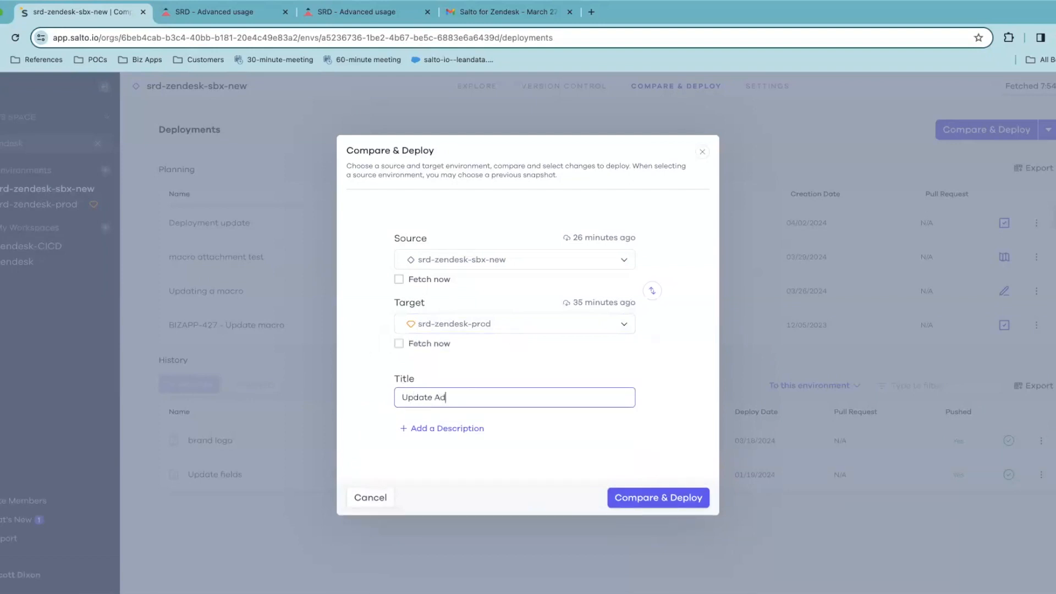
type("vanced usage article")
left_click(430, 429)
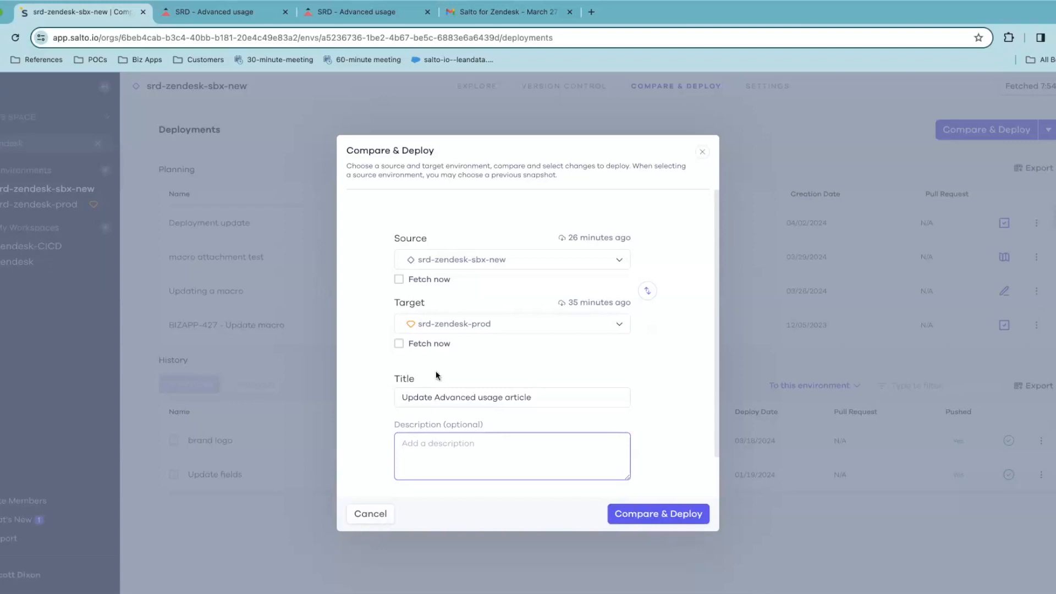
left_click(677, 514)
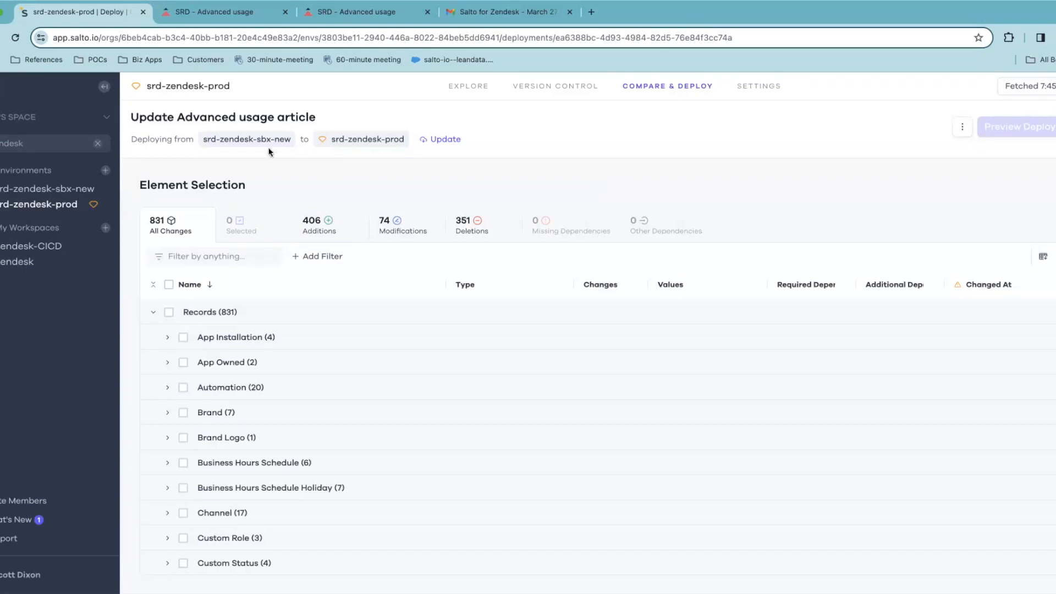
mouse_move(279, 135)
left_click(354, 235)
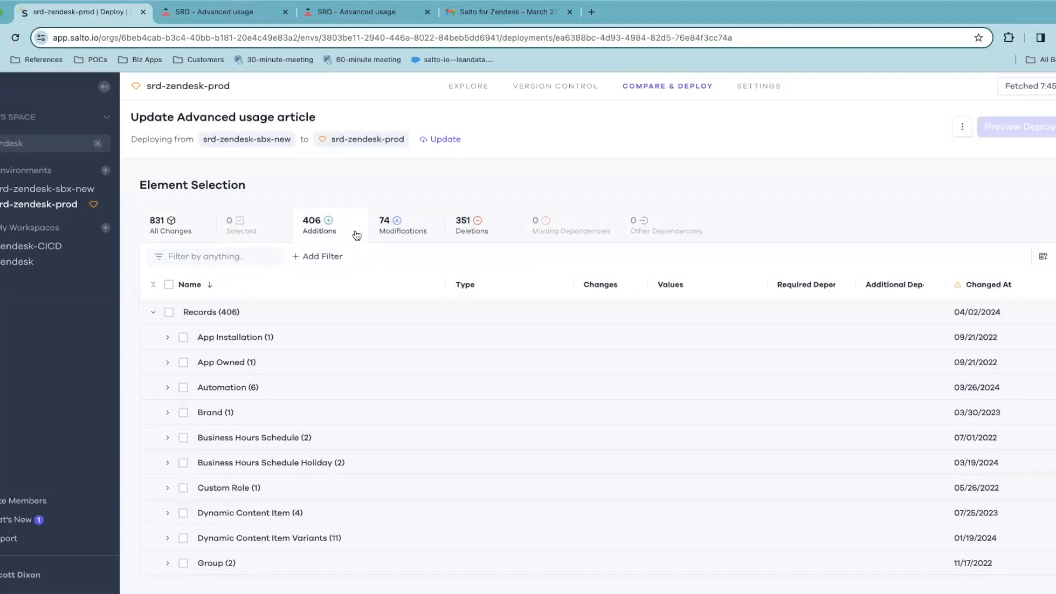
left_click(392, 236)
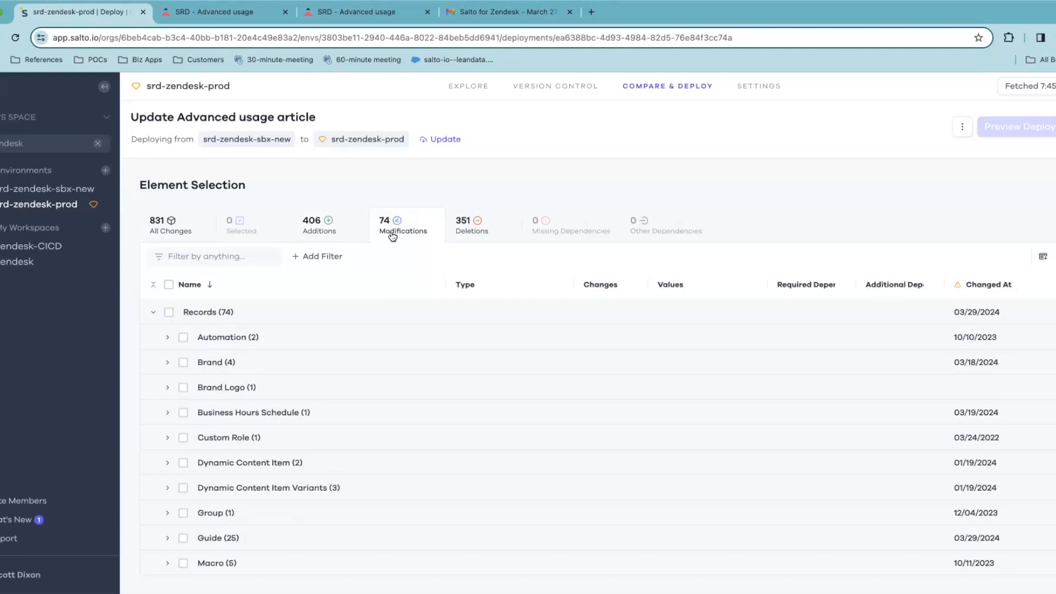
left_click(467, 236)
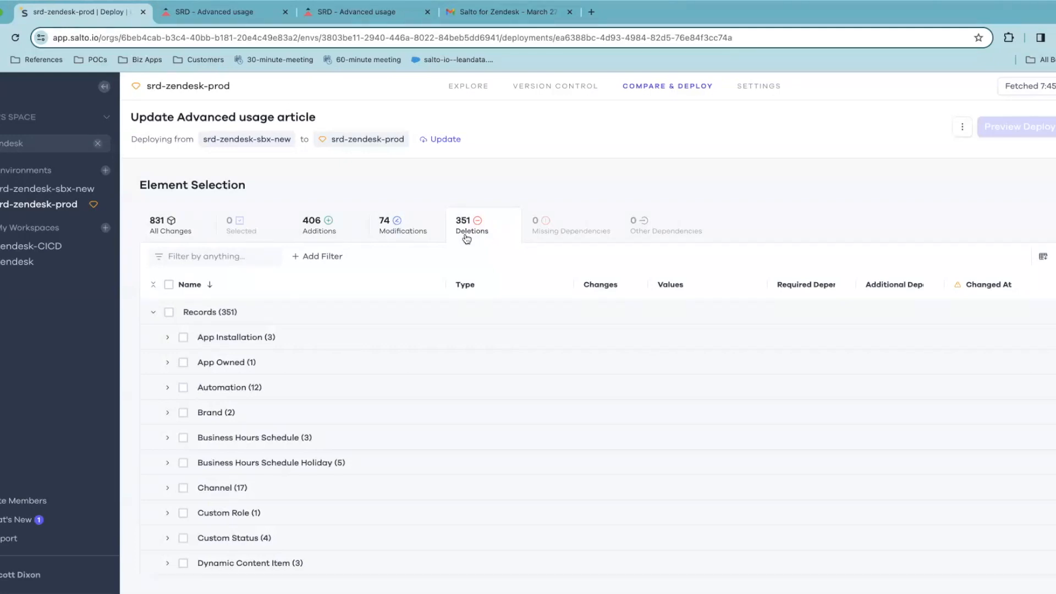
left_click(316, 232)
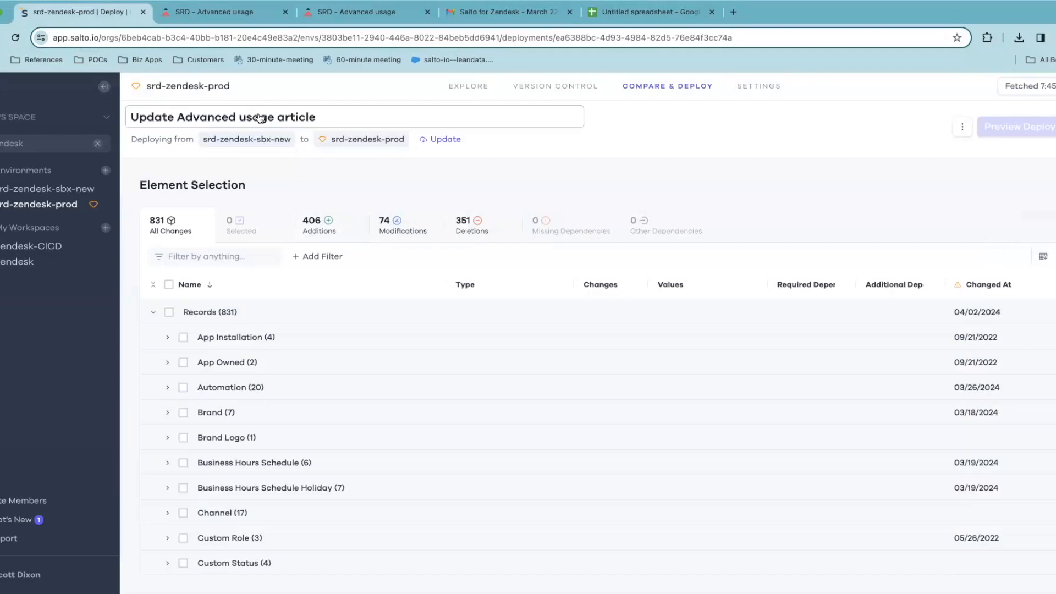
left_click(201, 12)
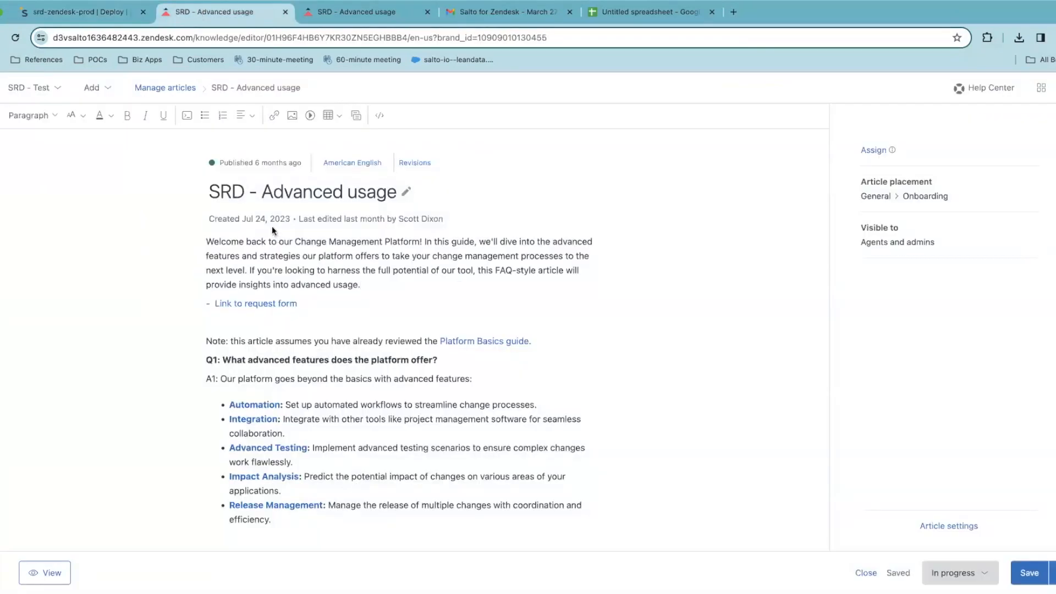
left_click(324, 16)
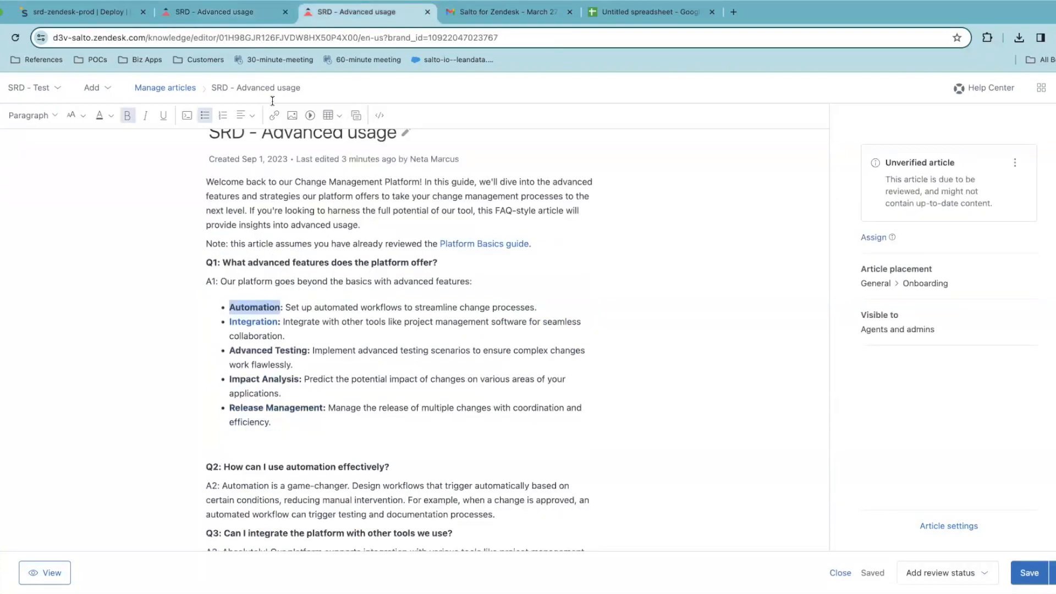
Show only modified elements, filter them by 'SRD', and scroll to the SRD - Advanced usage article
left_click(110, 21)
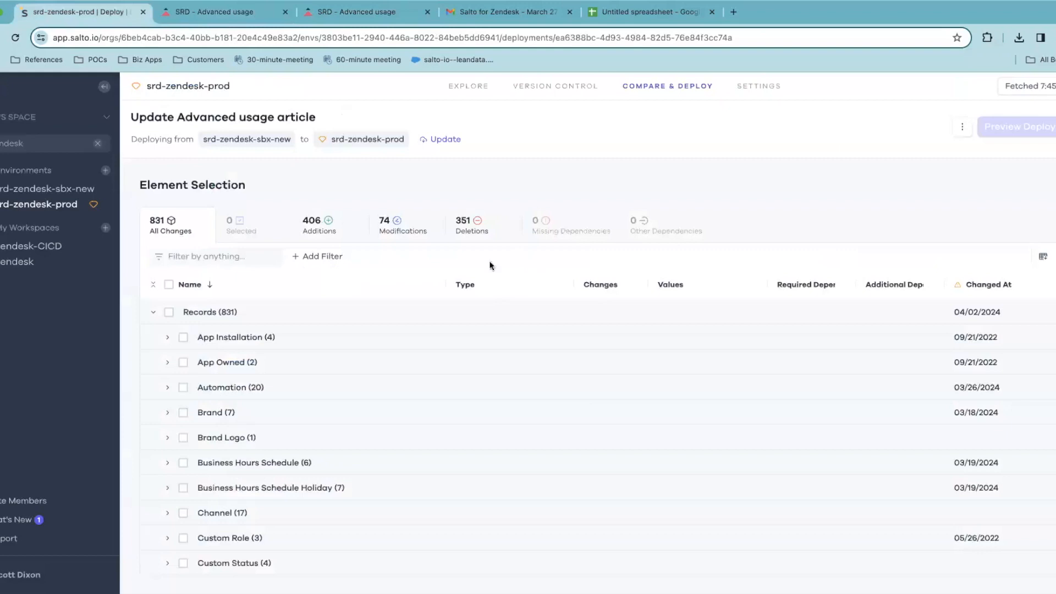
left_click(411, 233)
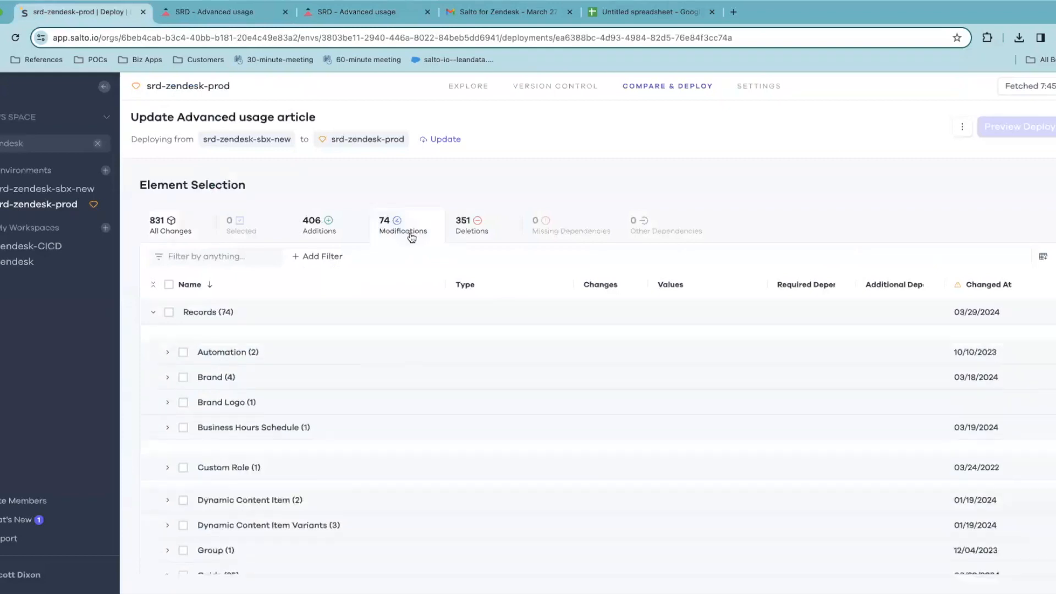
left_click(203, 256)
type("SRD")
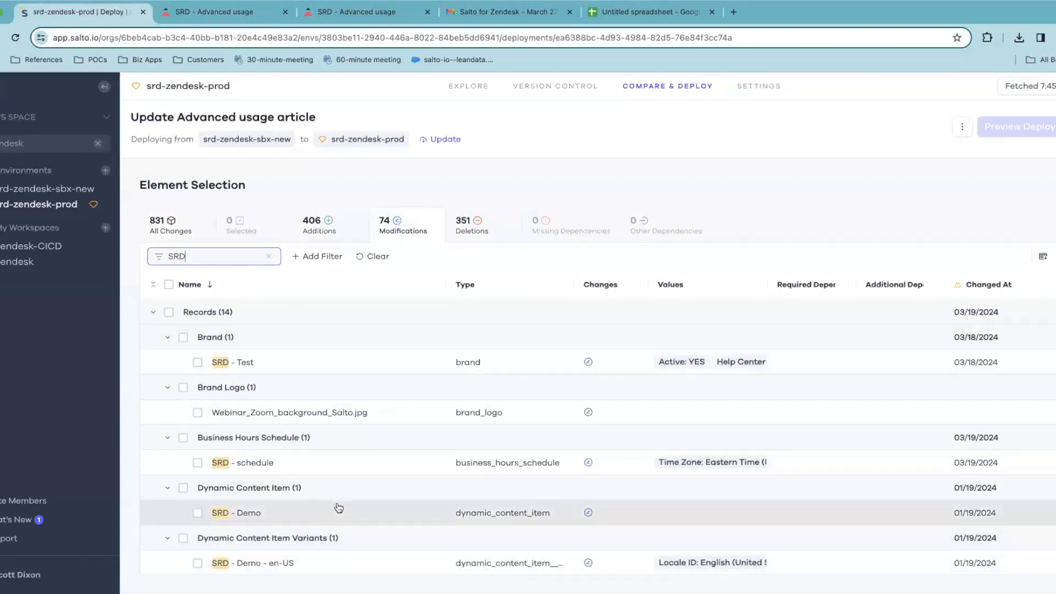
scroll(455, 474, "down", 5)
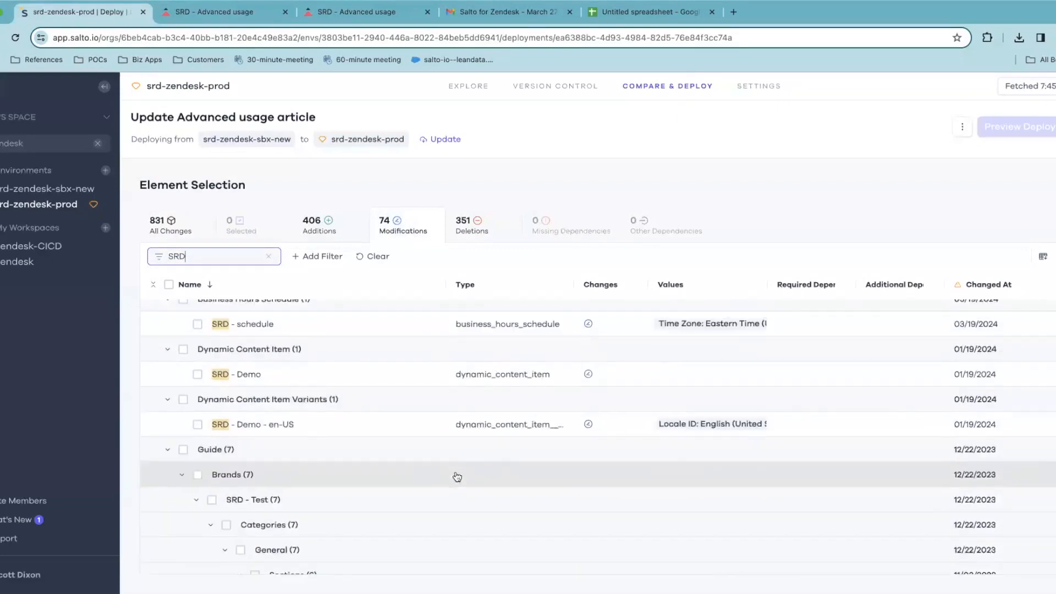
scroll(457, 476, "down", 1)
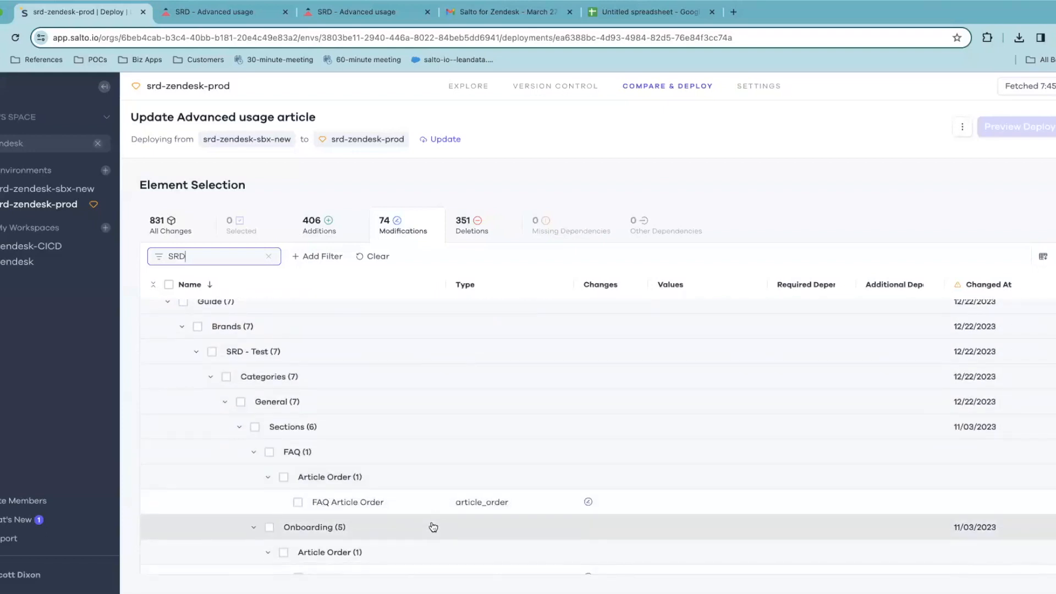
scroll(434, 527, "down", 4)
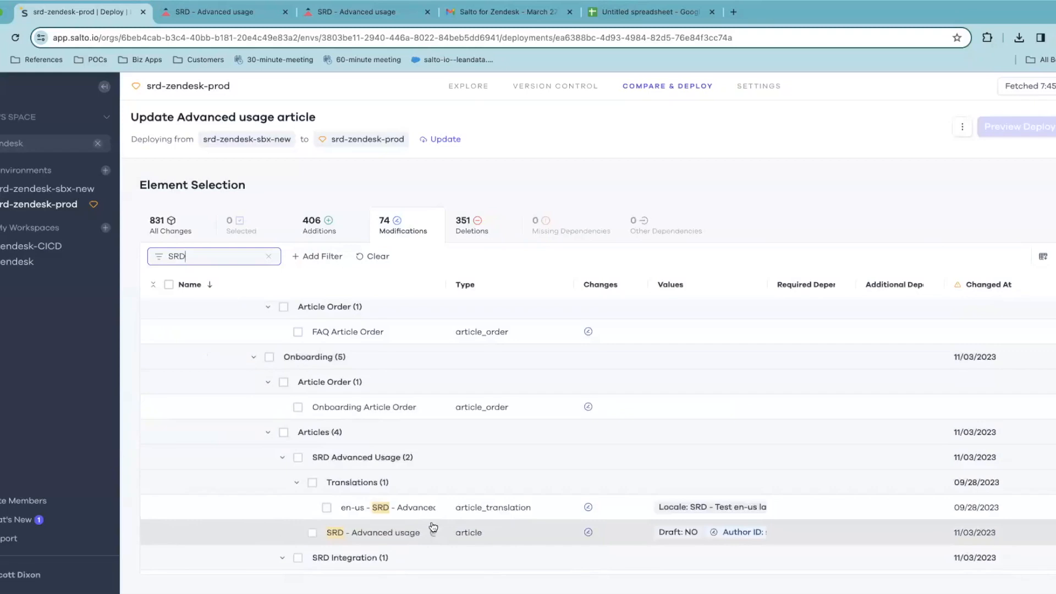
scroll(433, 527, "down", 1)
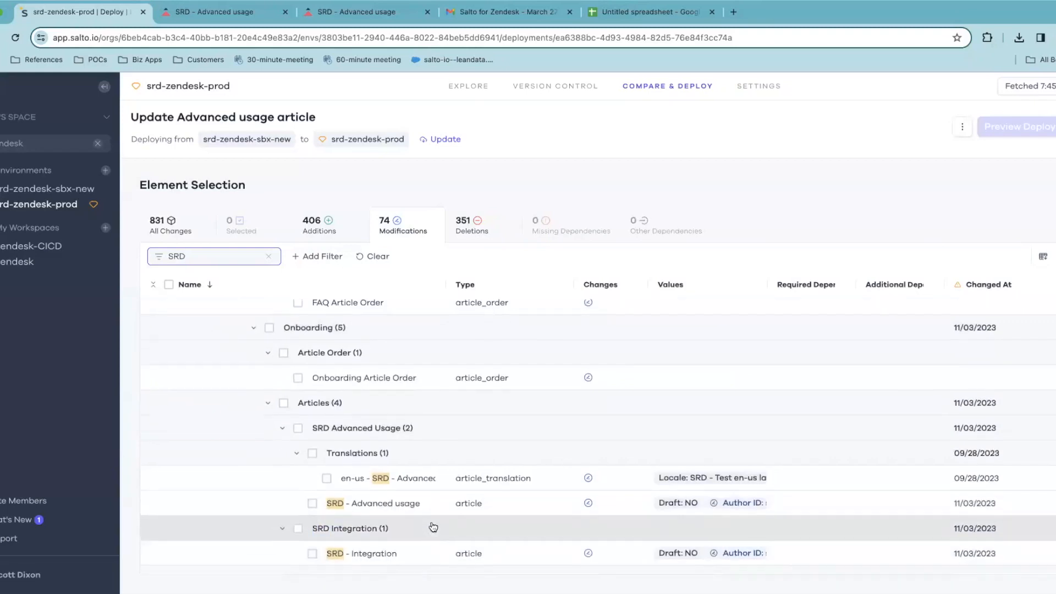
Include the en-us SRD - Advanced usage translation in the deployment and expand its required dependencies
left_click(400, 499)
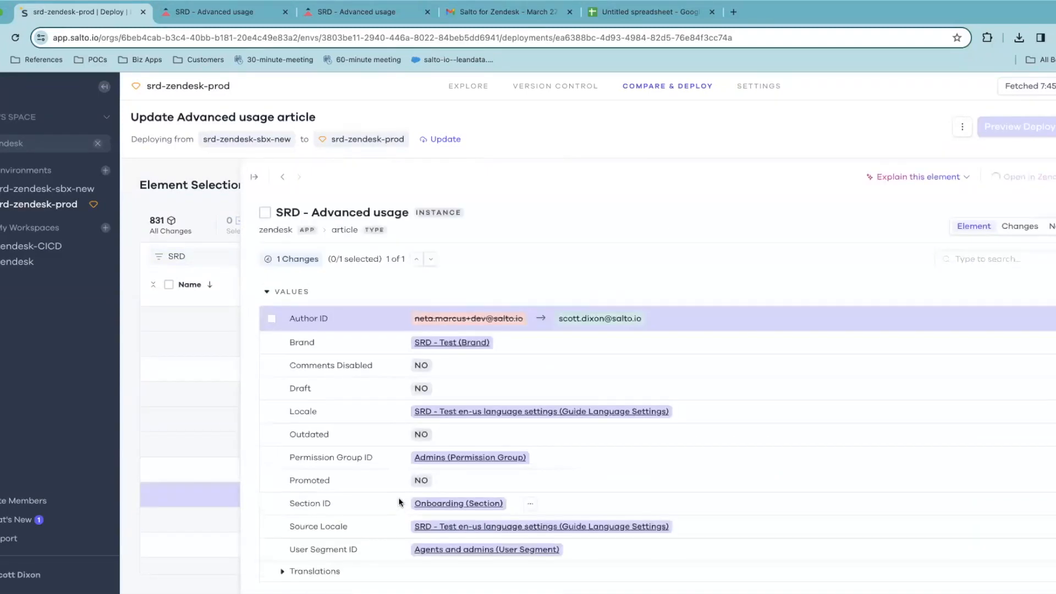
scroll(316, 330, "down", 2)
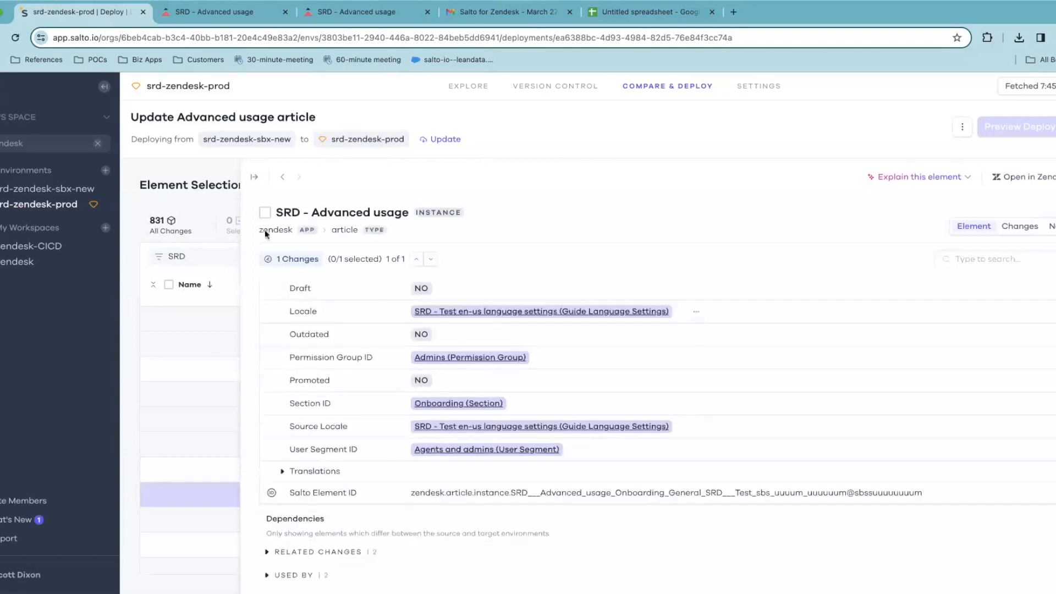
left_click(253, 177)
left_click(341, 477)
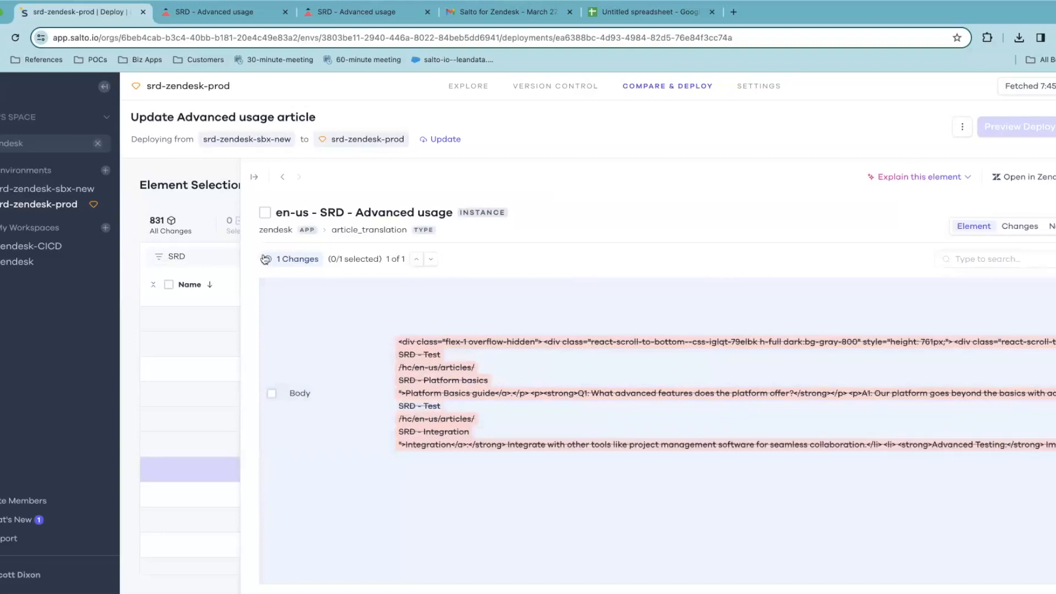
left_click(264, 213)
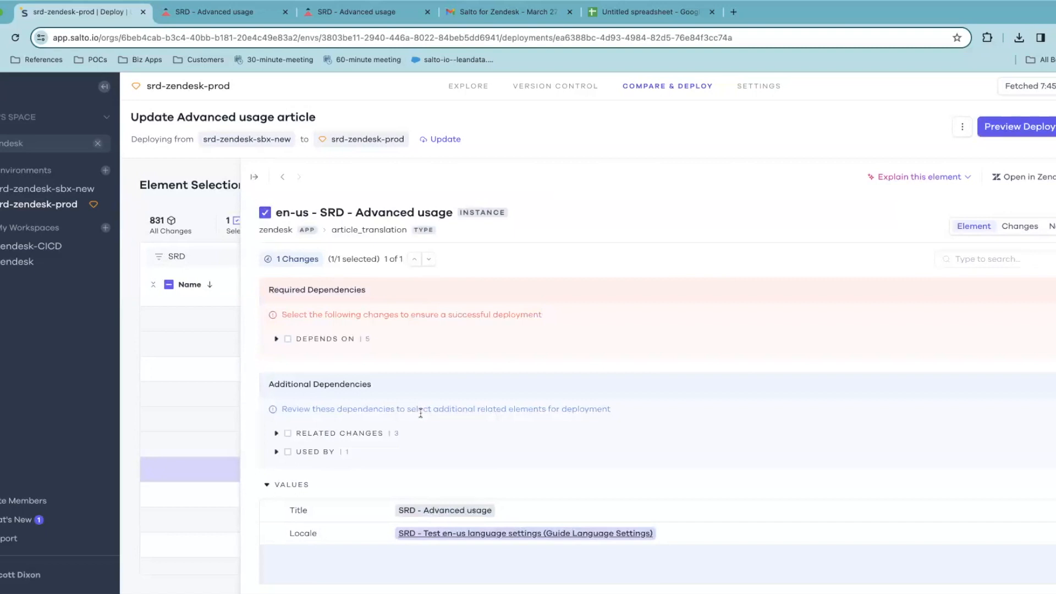
left_click(341, 339)
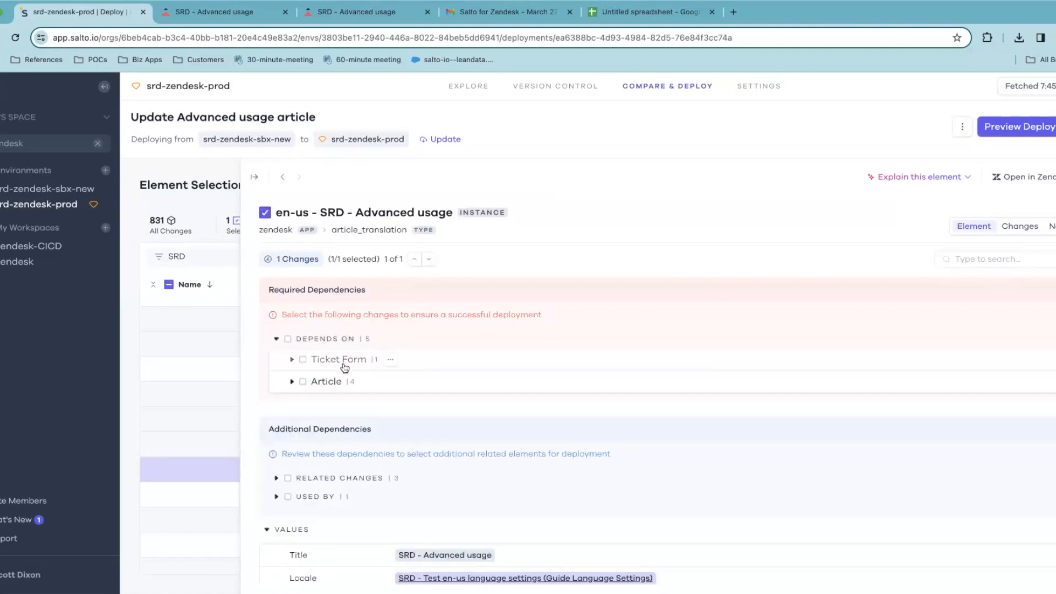
left_click(252, 179)
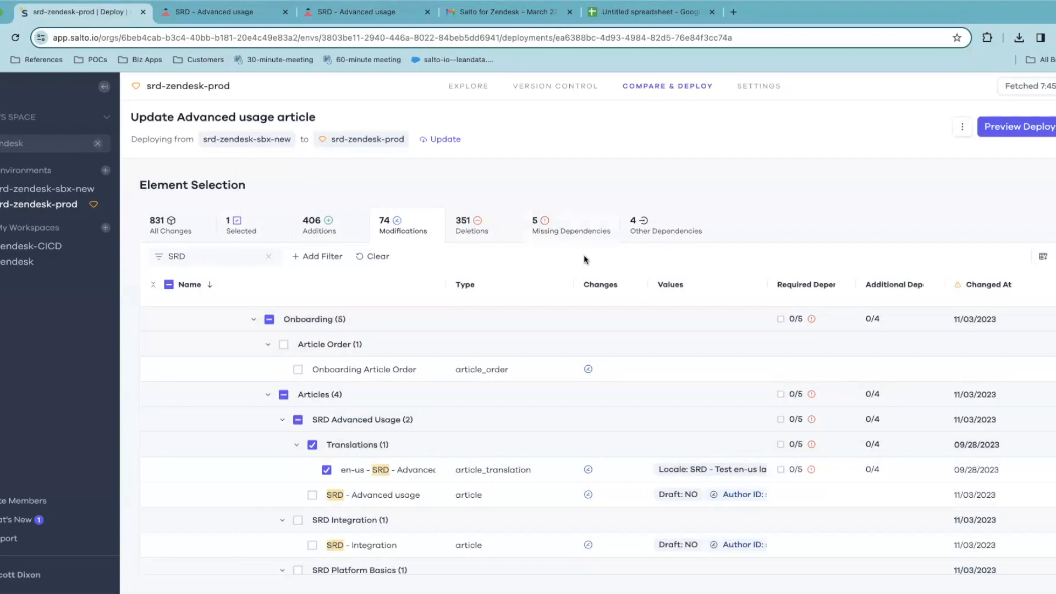
Review the translation's Body, then list the 5 missing dependencies it requires
left_click(439, 477)
scroll(439, 479, "down", 5)
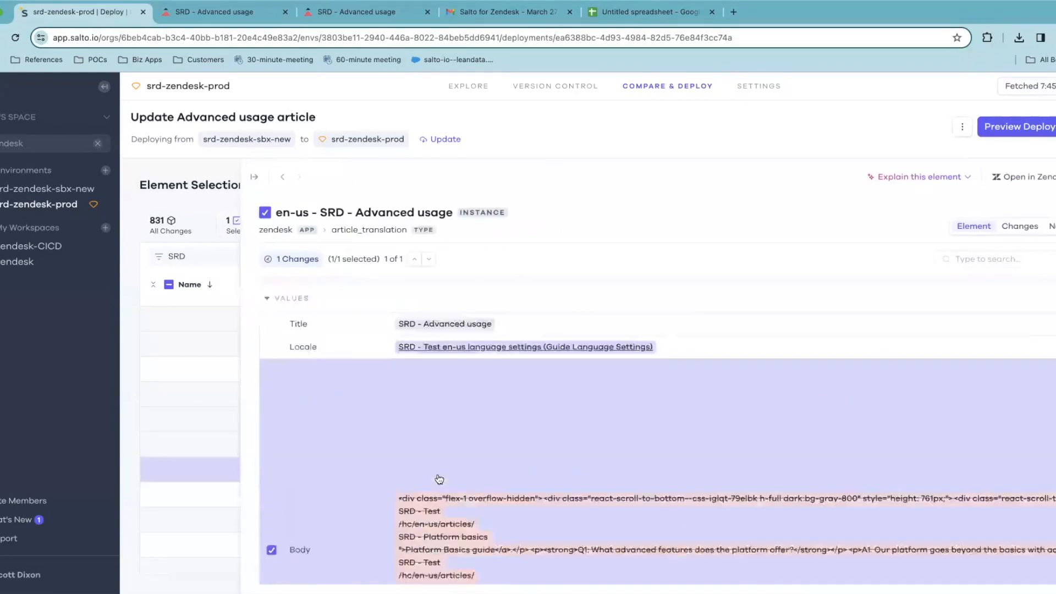
scroll(438, 479, "up", 5)
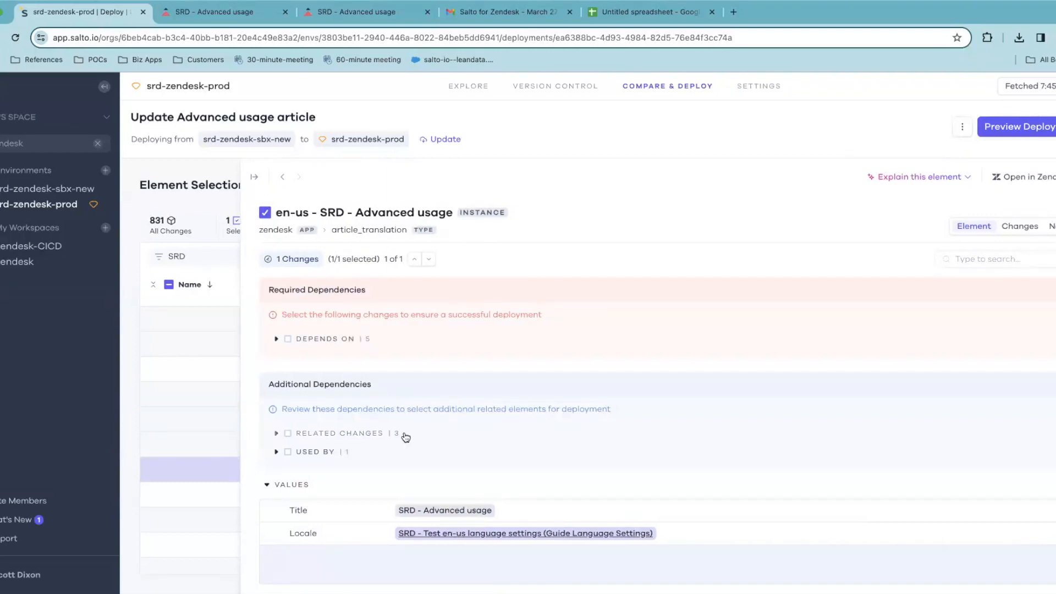
left_click(251, 174)
left_click(544, 230)
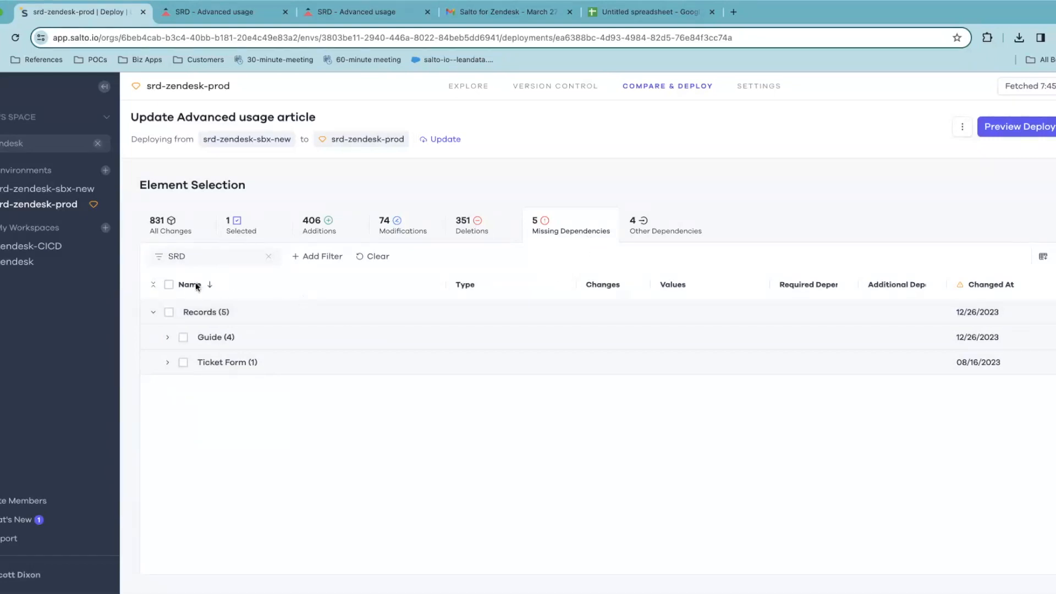
Expand the dependency tree and add the Ticket Form and dependent Guide articles to the deployment
left_click(153, 284)
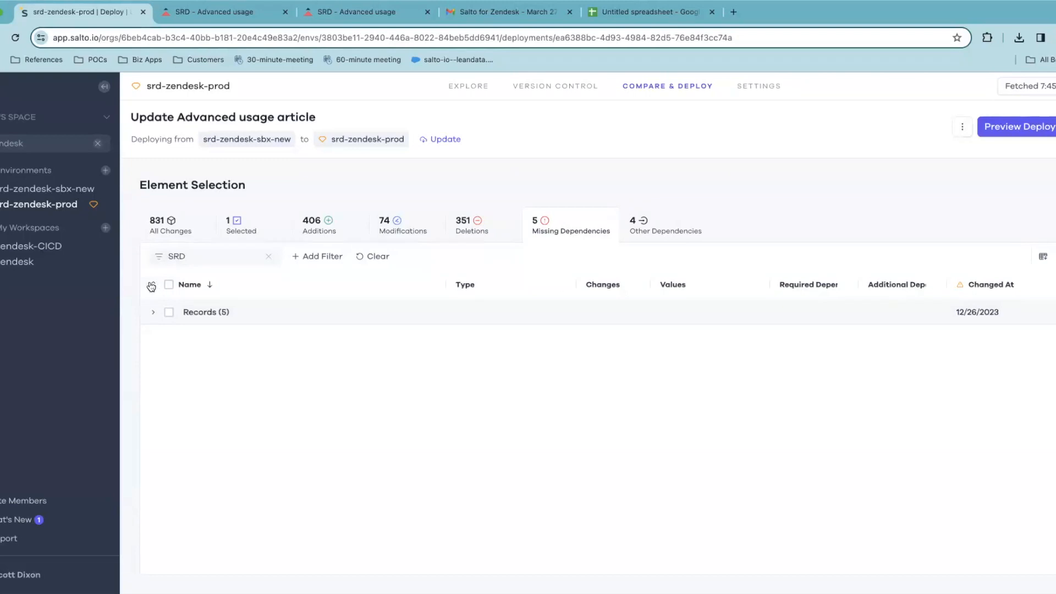
left_click(151, 286)
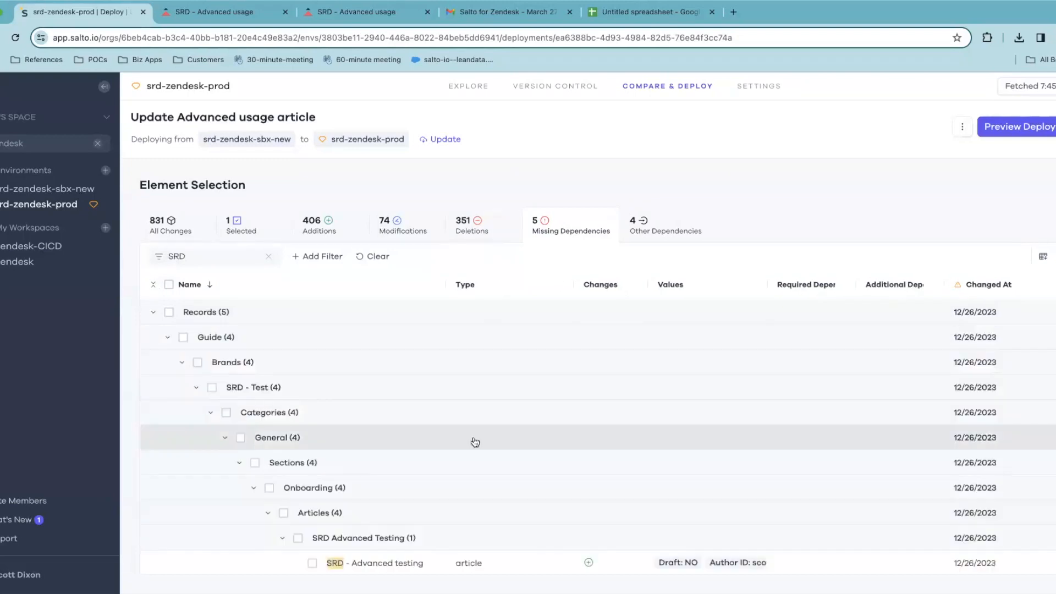
scroll(467, 509, "down", 4)
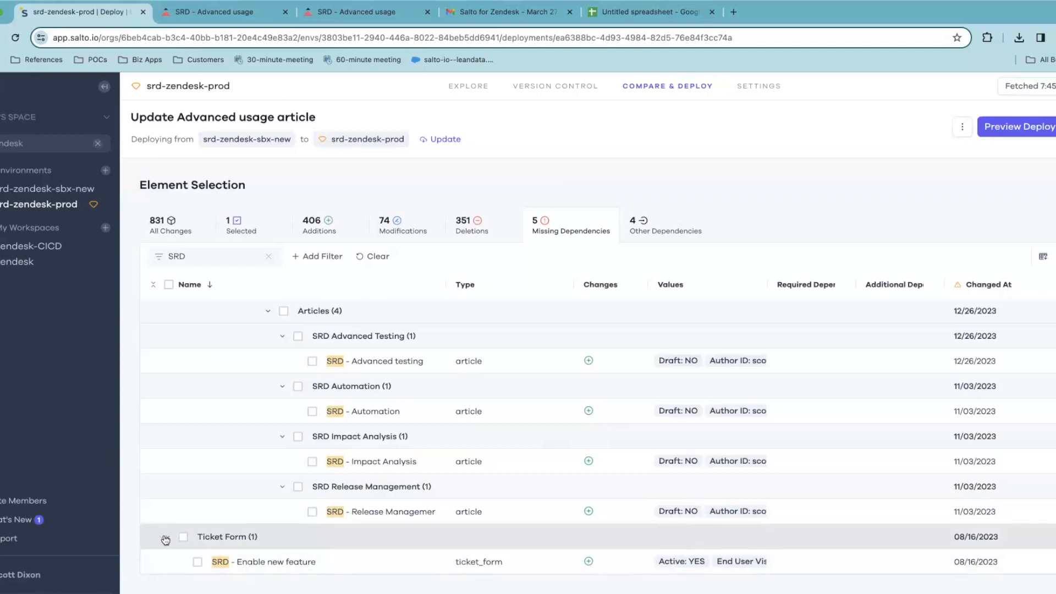
left_click(183, 537)
scroll(202, 408, "up", 4)
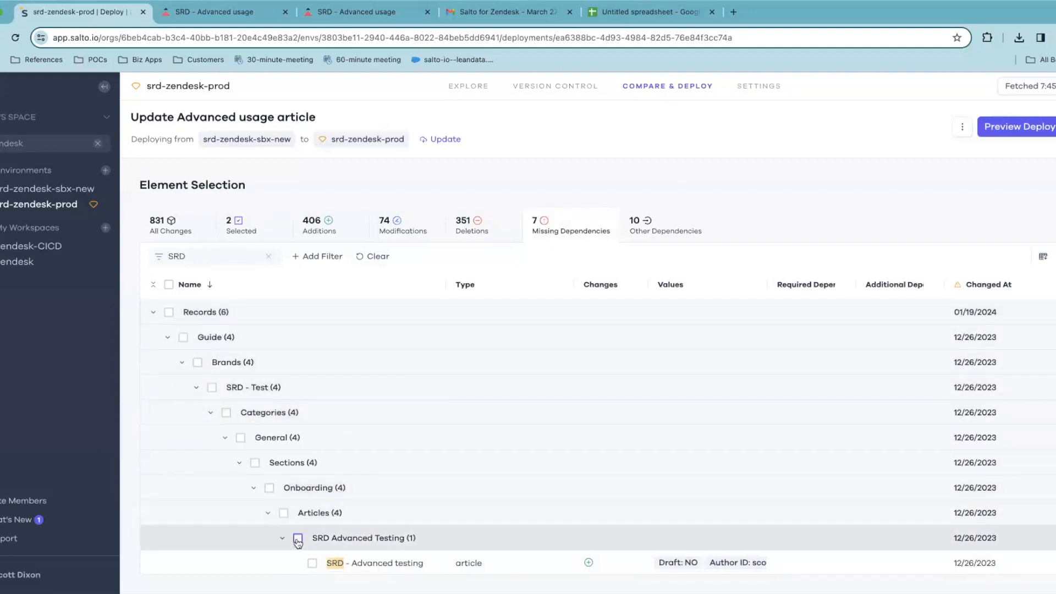
left_click(283, 512)
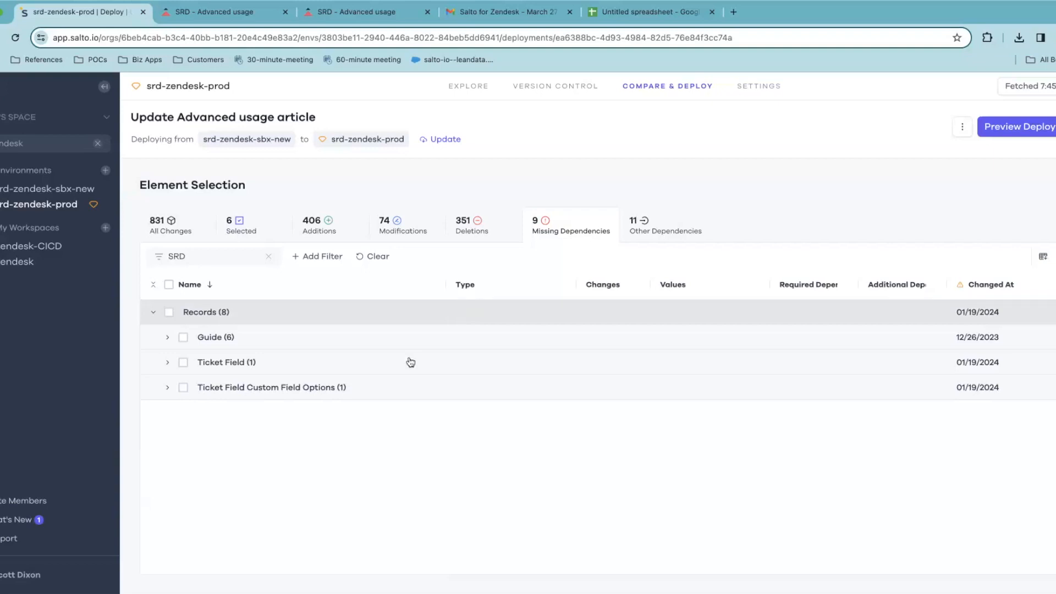
Add the SRD-Early Product Access Type field, its custom field options and remaining Records dependencies
left_click(238, 361)
mouse_move(358, 390)
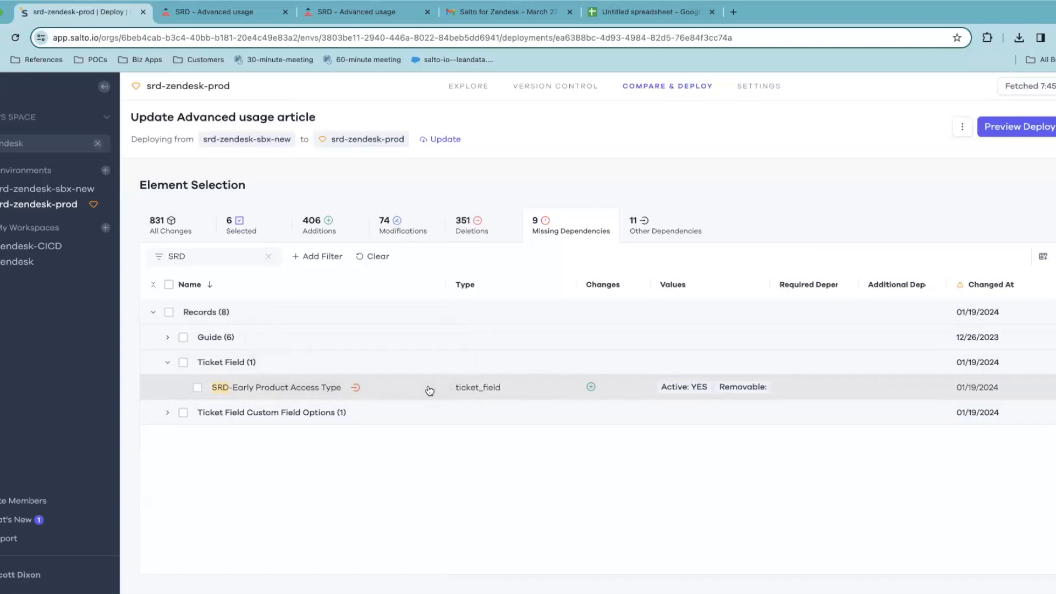
left_click(183, 363)
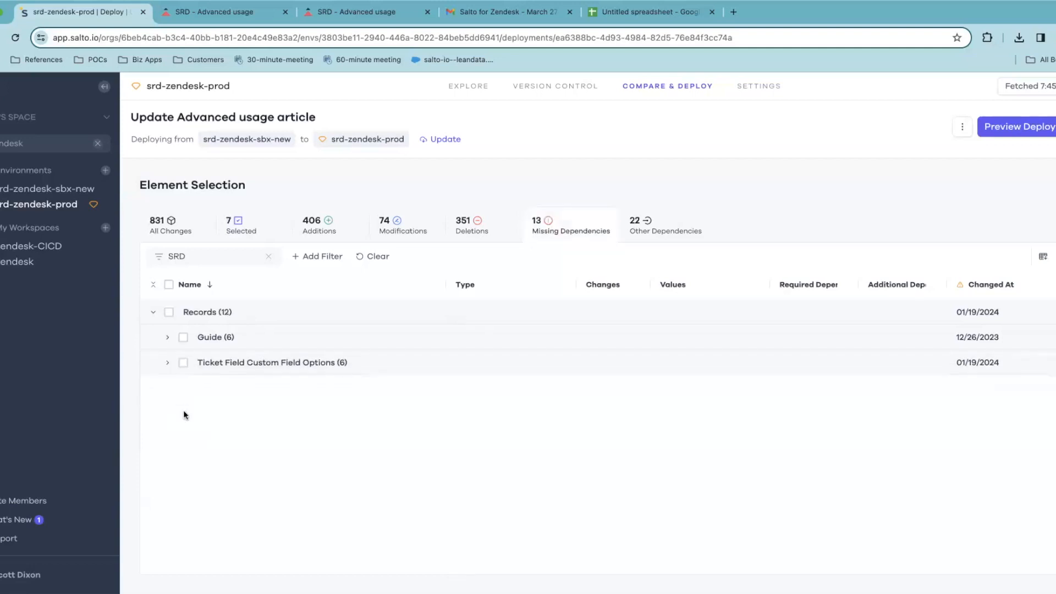
left_click(177, 362)
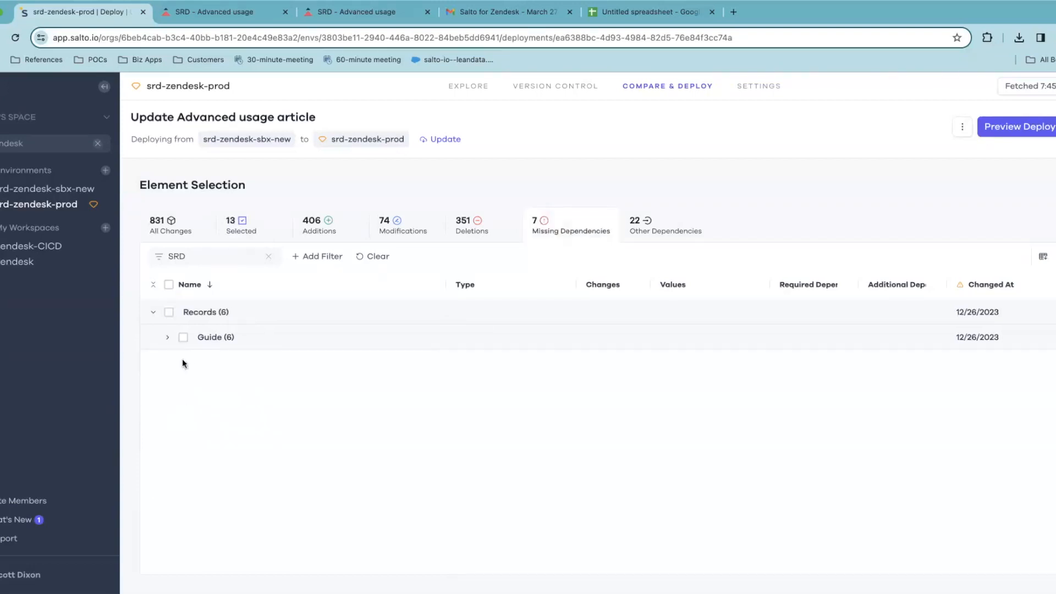
left_click(221, 346)
left_click(154, 285)
left_click(155, 285)
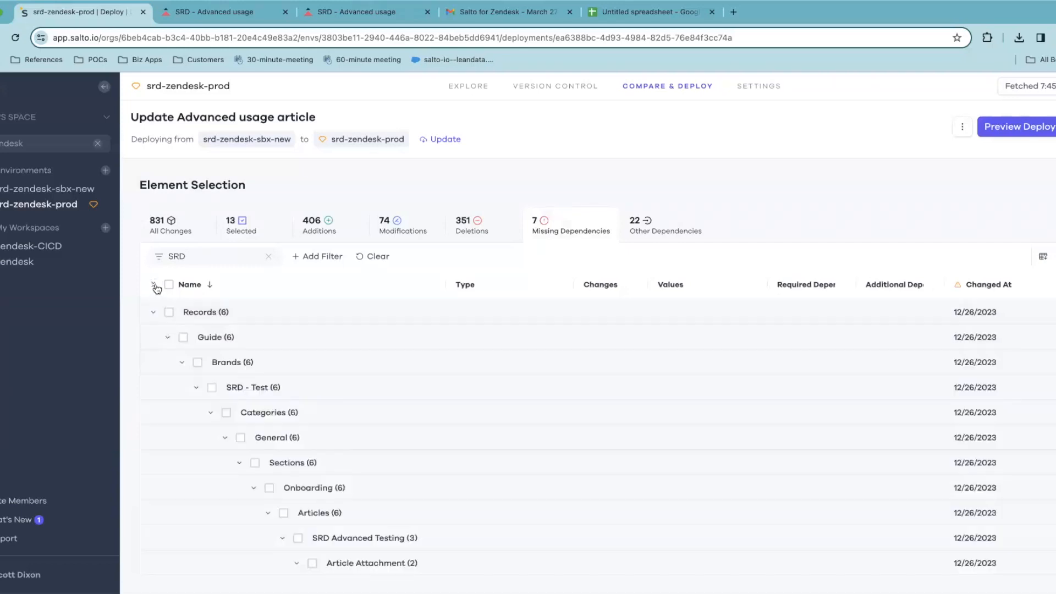
left_click(170, 315)
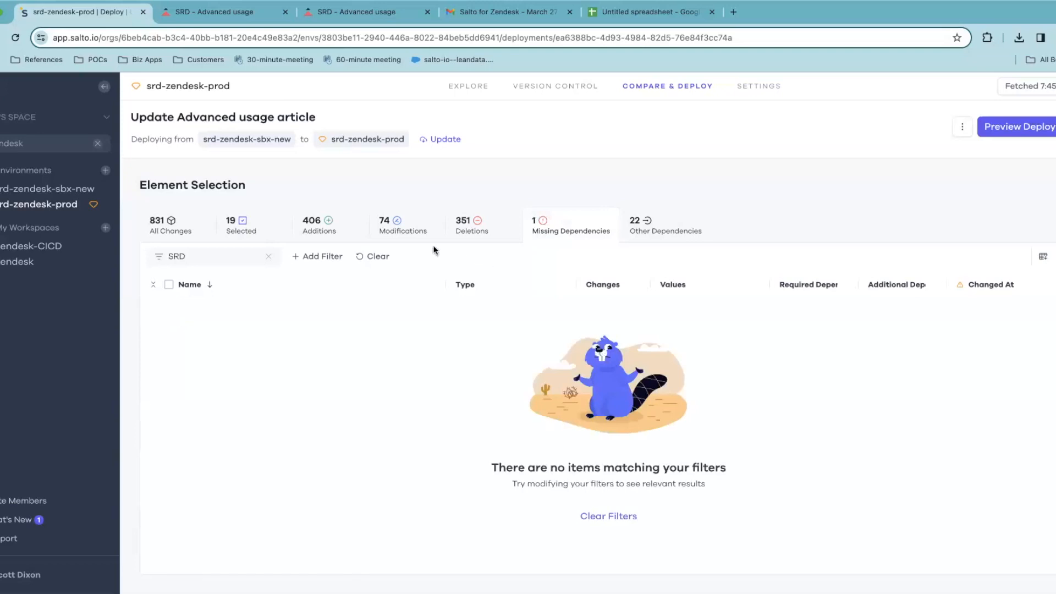
Clear the SRD filter and add the GWR classification ticket field to the deployment
left_click(371, 258)
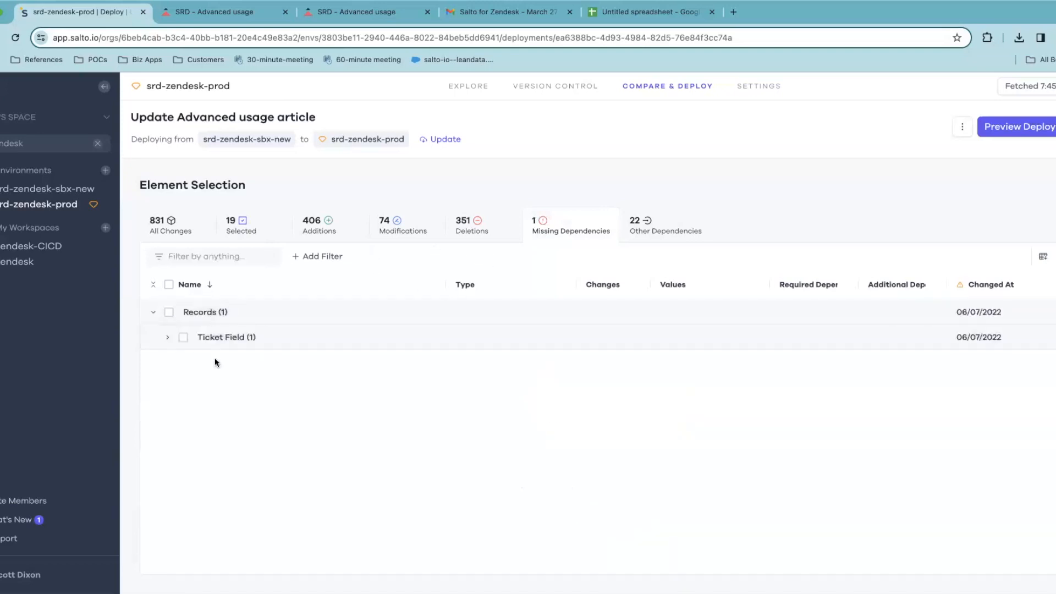
left_click(167, 337)
left_click(183, 338)
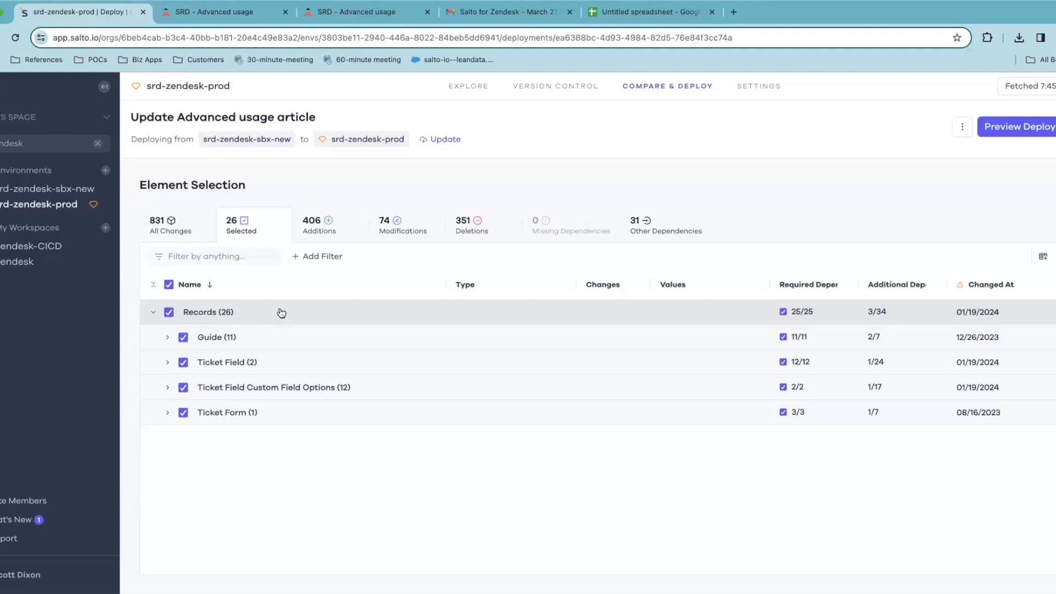
left_click(643, 221)
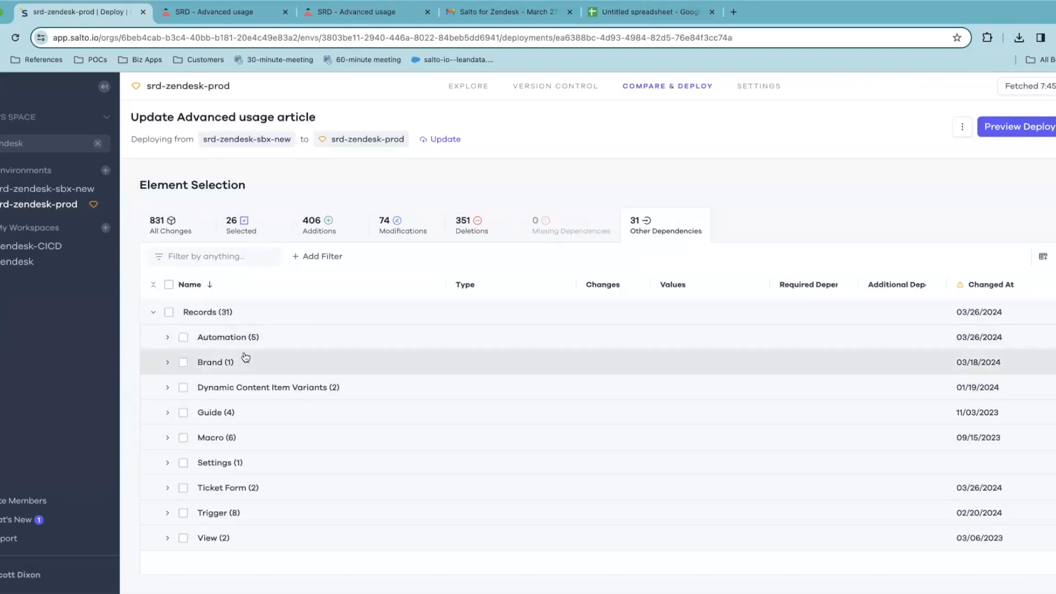
left_click(167, 337)
mouse_move(324, 365)
mouse_move(338, 388)
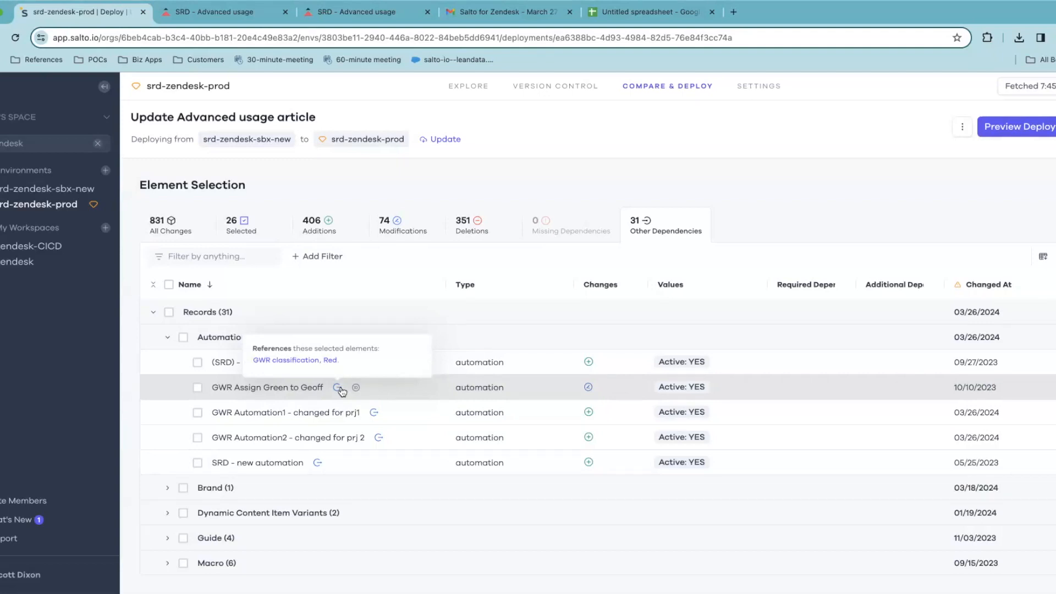
left_click(255, 223)
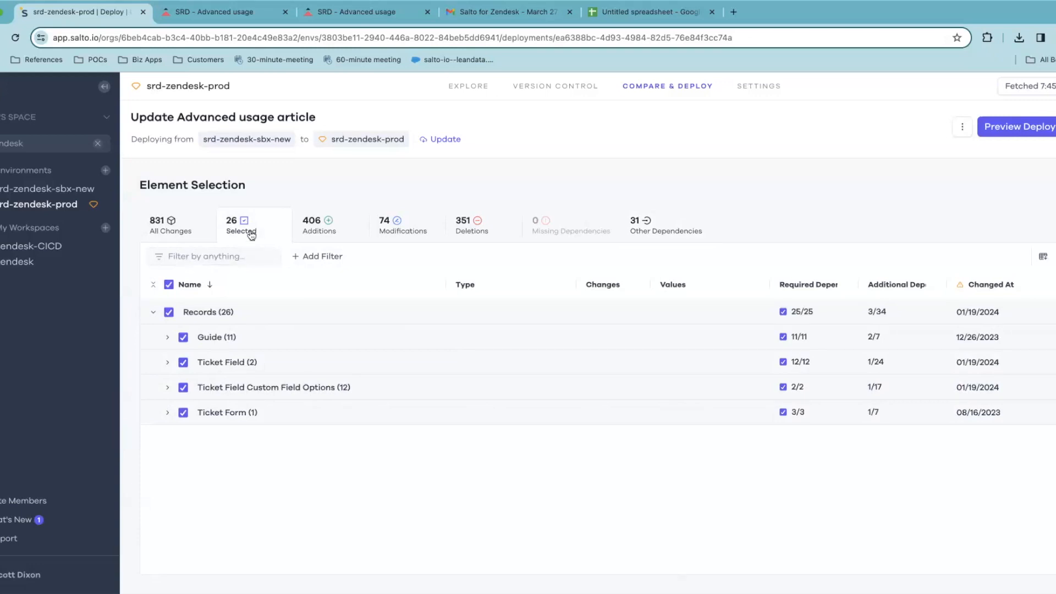
Expand the selected Records tree, collapse Guide, and scroll through ticket fields and custom field options
left_click(153, 285)
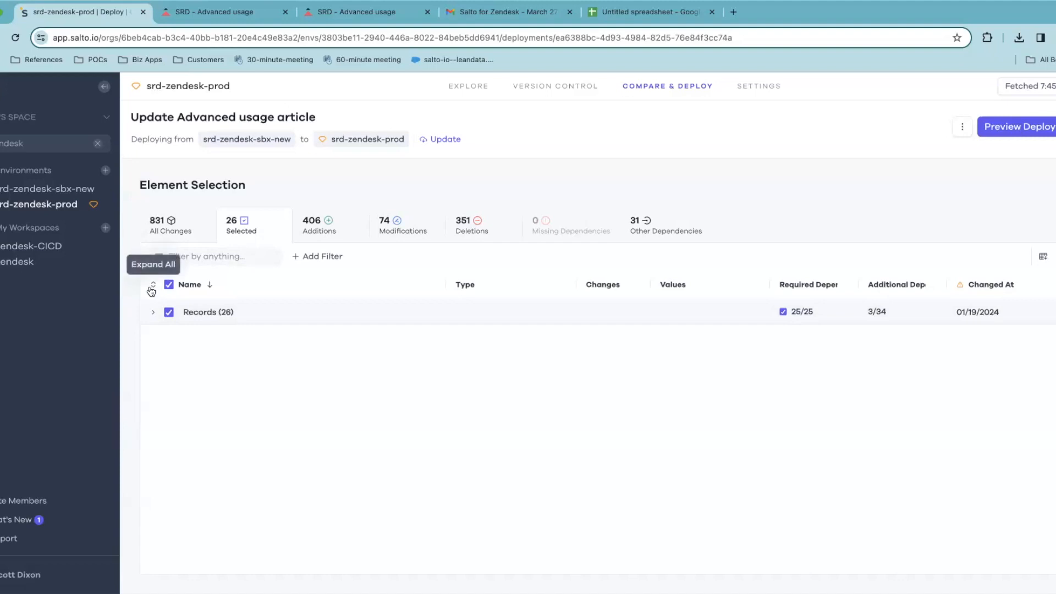
left_click(153, 285)
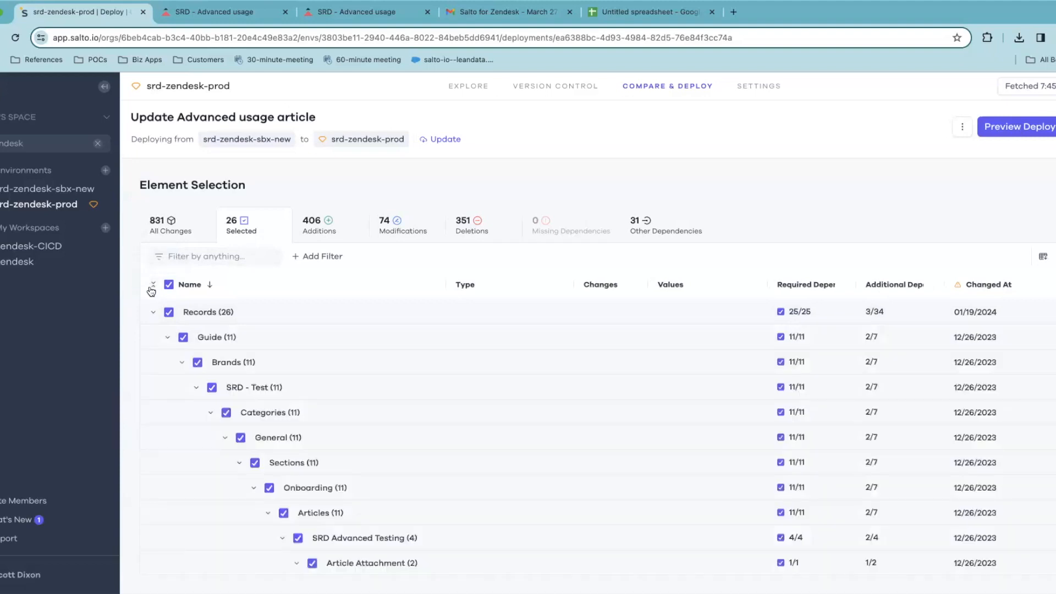
left_click(166, 337)
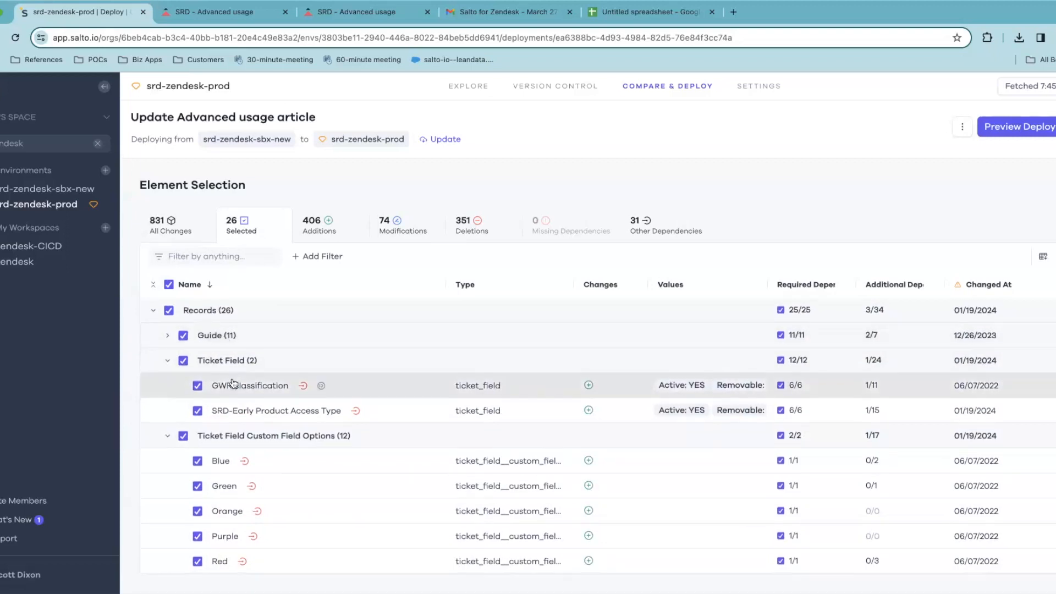
scroll(203, 380, "down", 1)
scroll(249, 376, "down", 5)
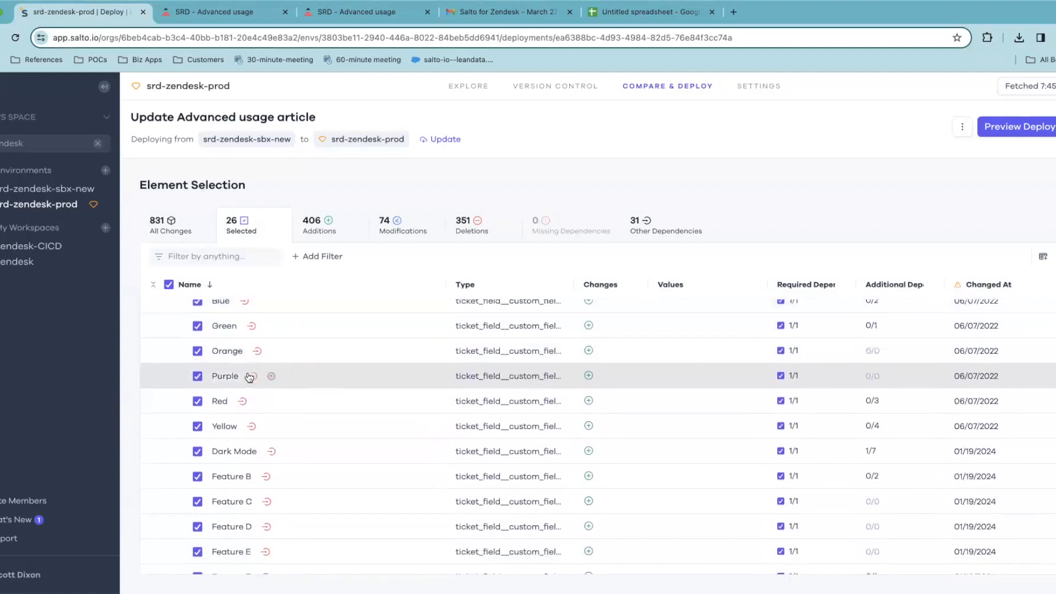
scroll(265, 564, "up", 6)
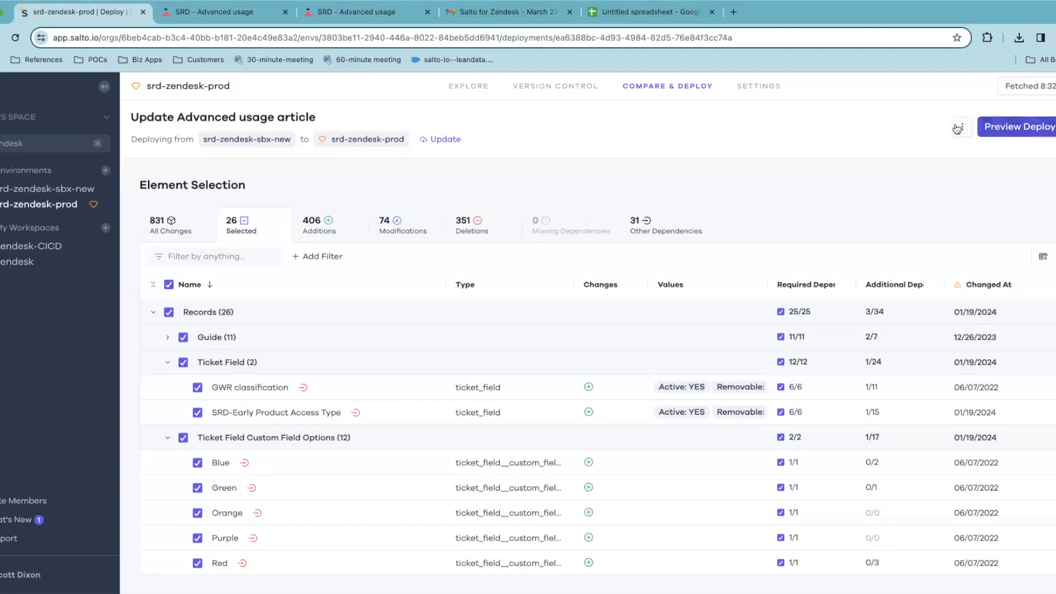
Preview the deployment and review the 25 elements to be added and the 1 to be modified
left_click(1009, 128)
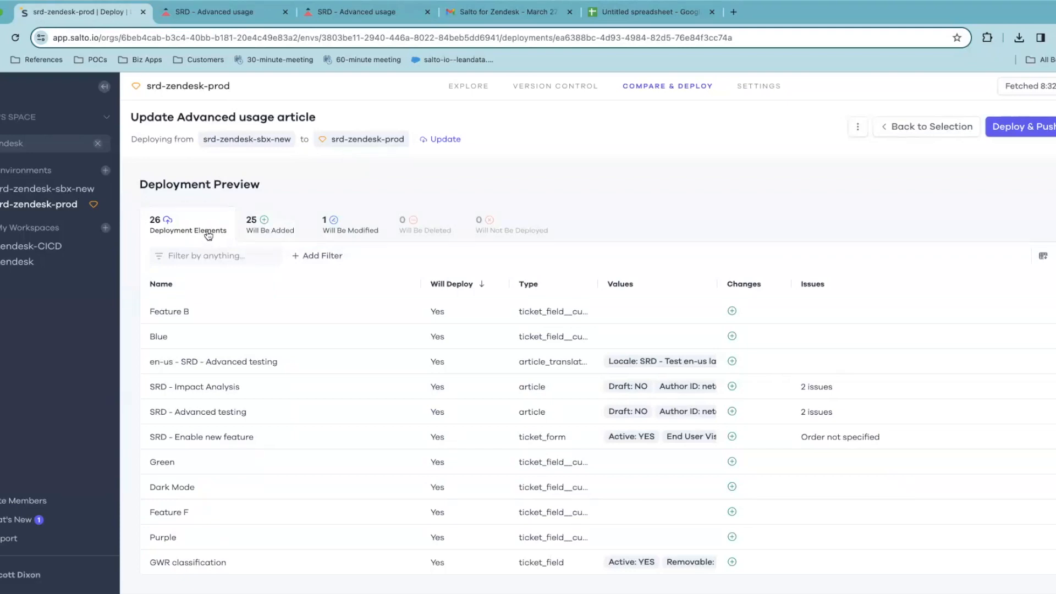
left_click(258, 229)
left_click(336, 233)
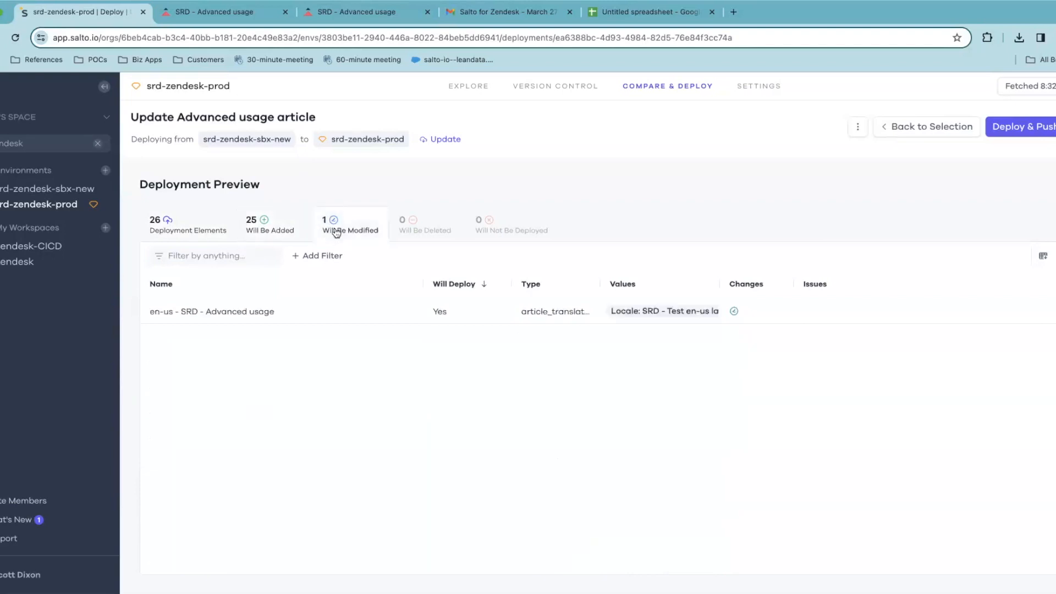
left_click(284, 225)
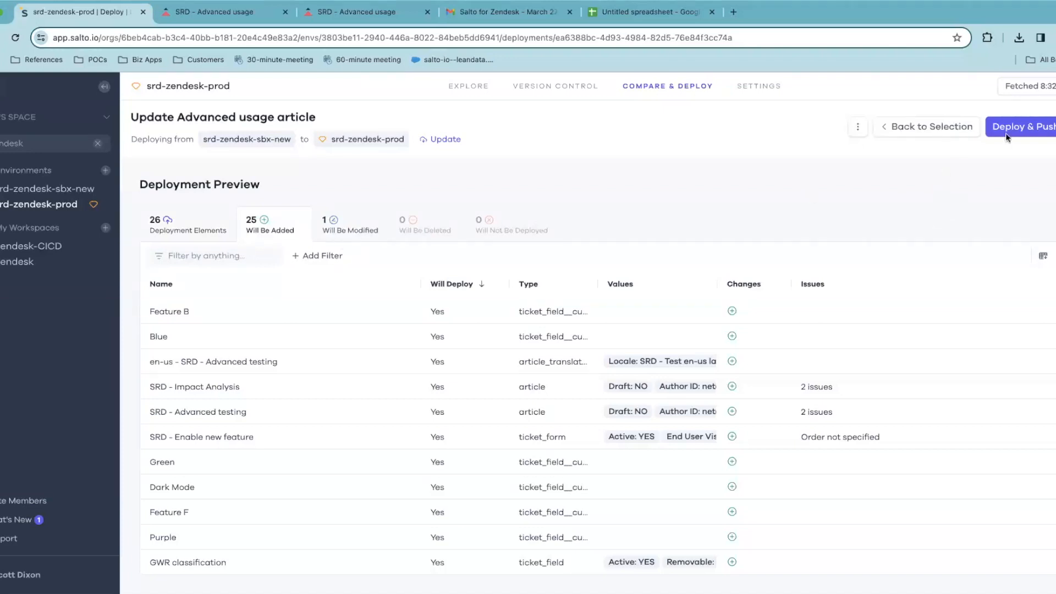
left_click(339, 235)
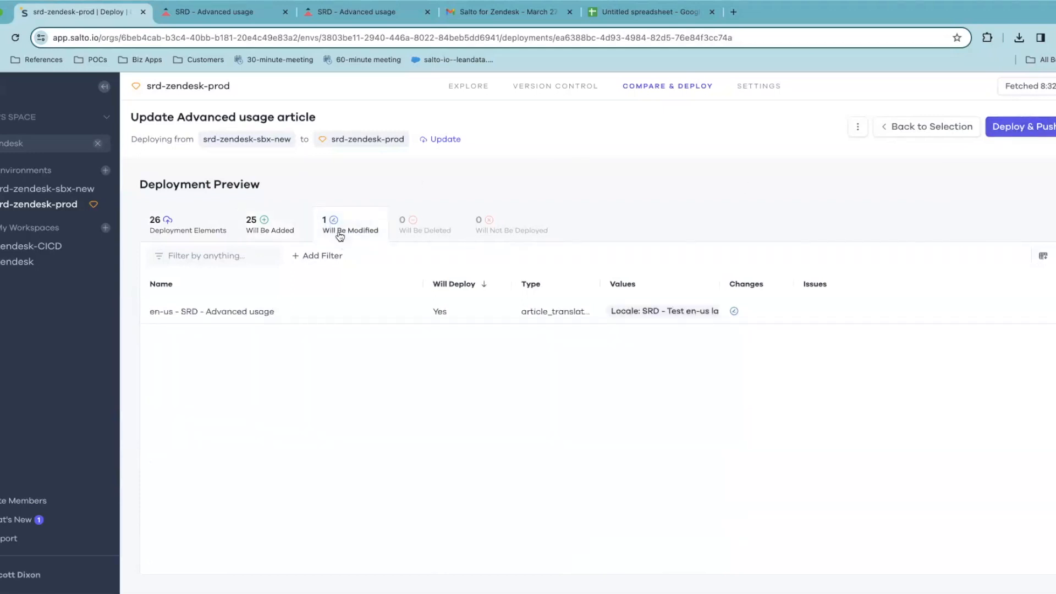
left_click(263, 235)
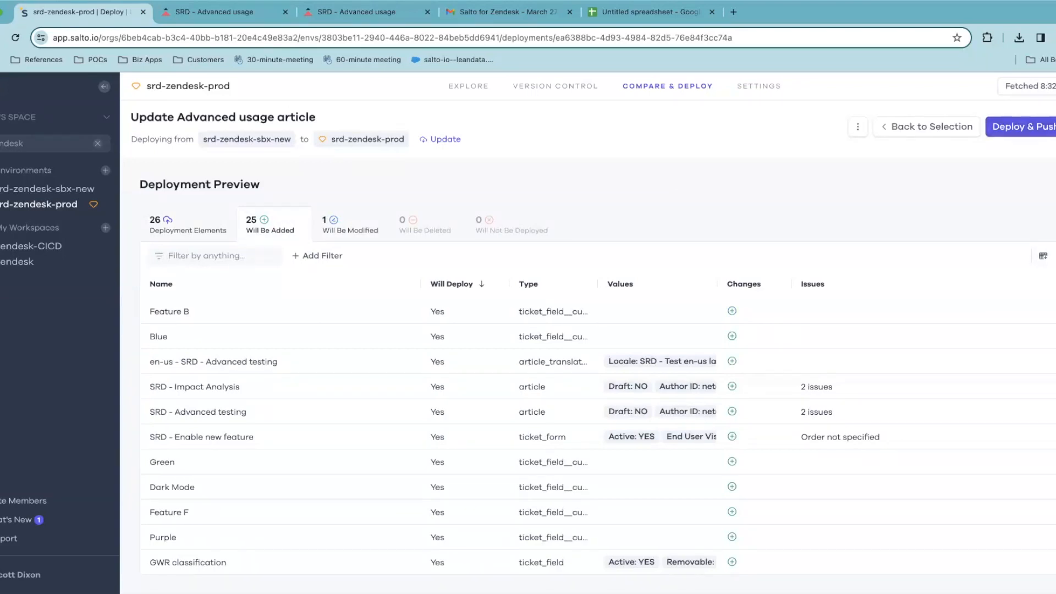
Deploy the 26 changes to srd-zendesk-prod, confirming the sensitive-environment warning
left_click(1010, 134)
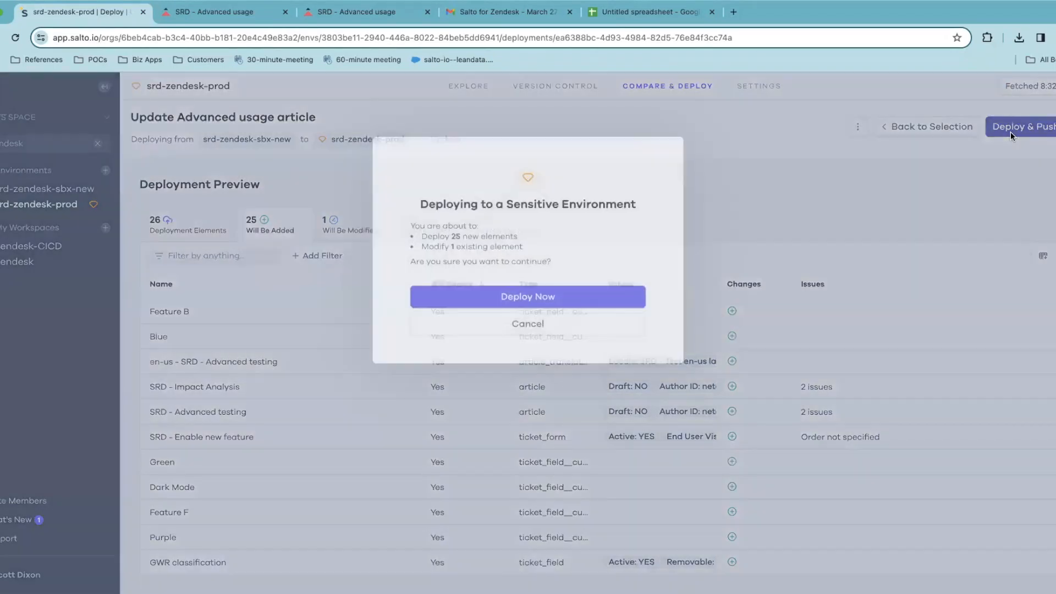
left_click(542, 298)
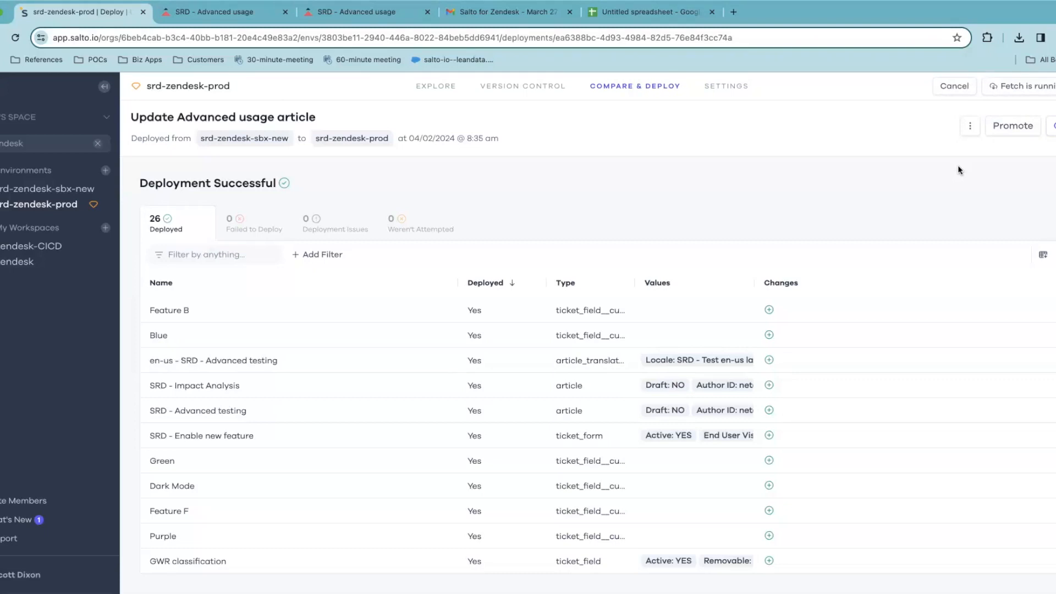
Reload the Advanced usage article in Zendesk Guide and check the Automation and Integration links
key("ctrl+3")
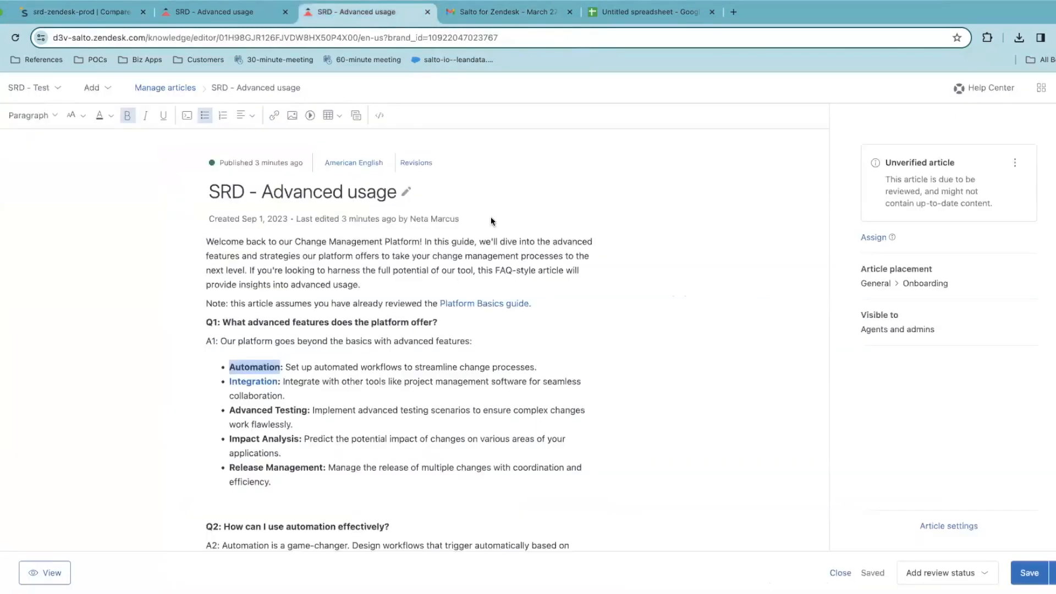
left_click(112, 40)
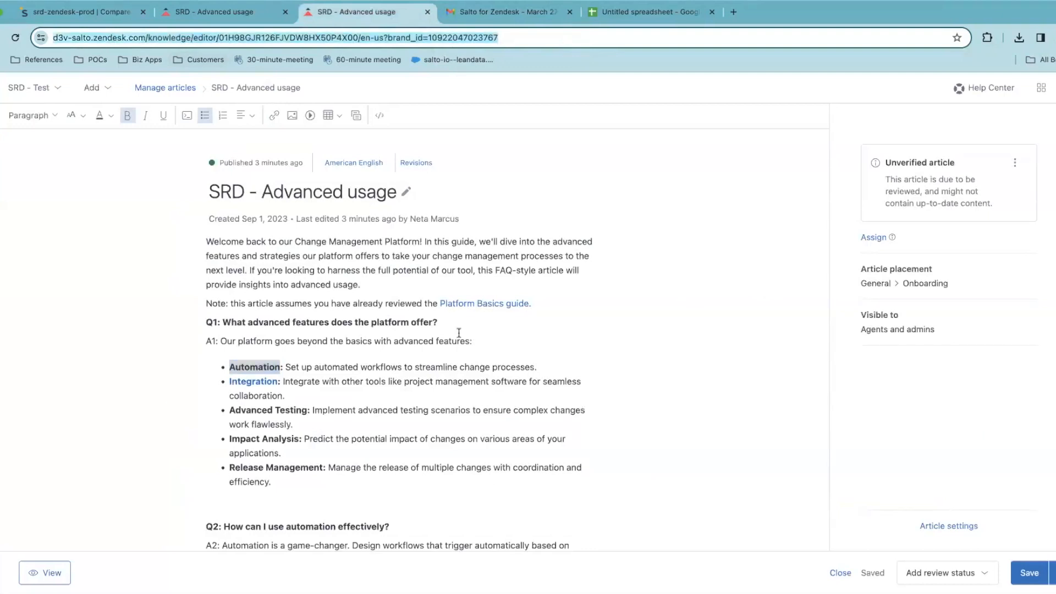
scroll(459, 333, "down", 1)
key("Return")
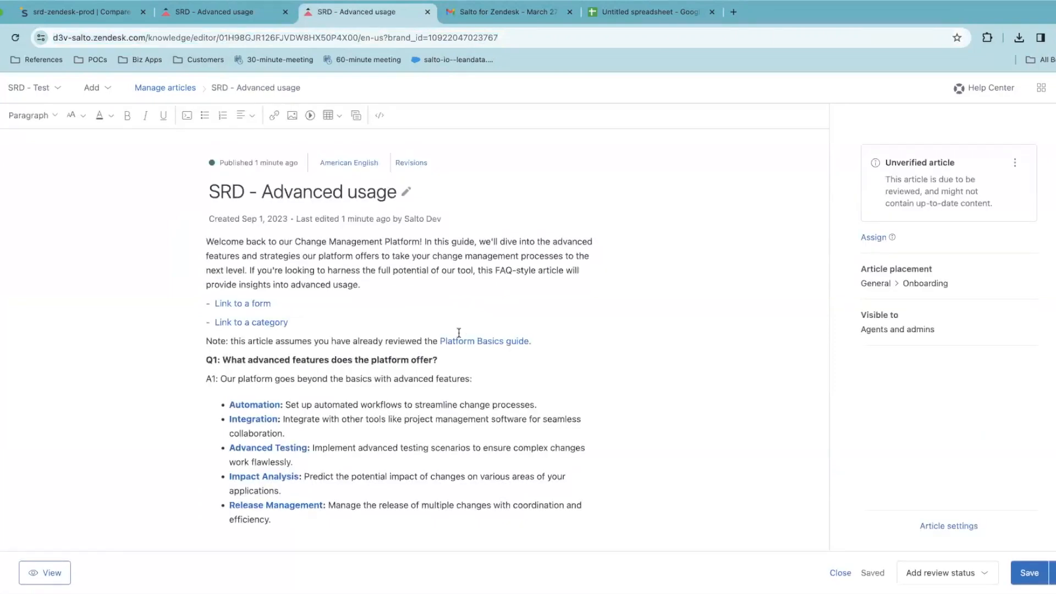
scroll(364, 303, "down", 2)
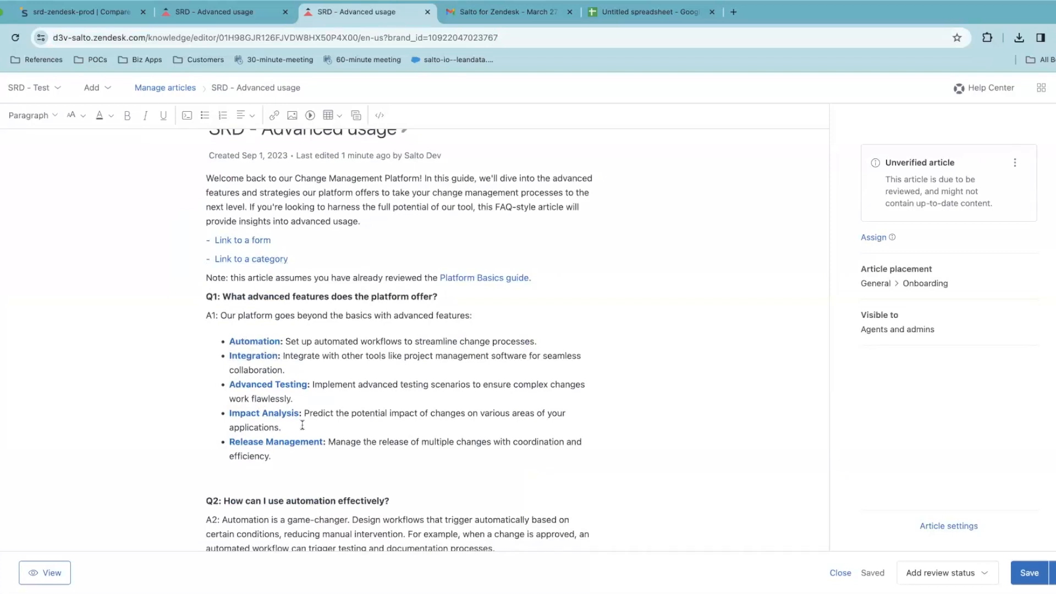
scroll(302, 425, "down", 1)
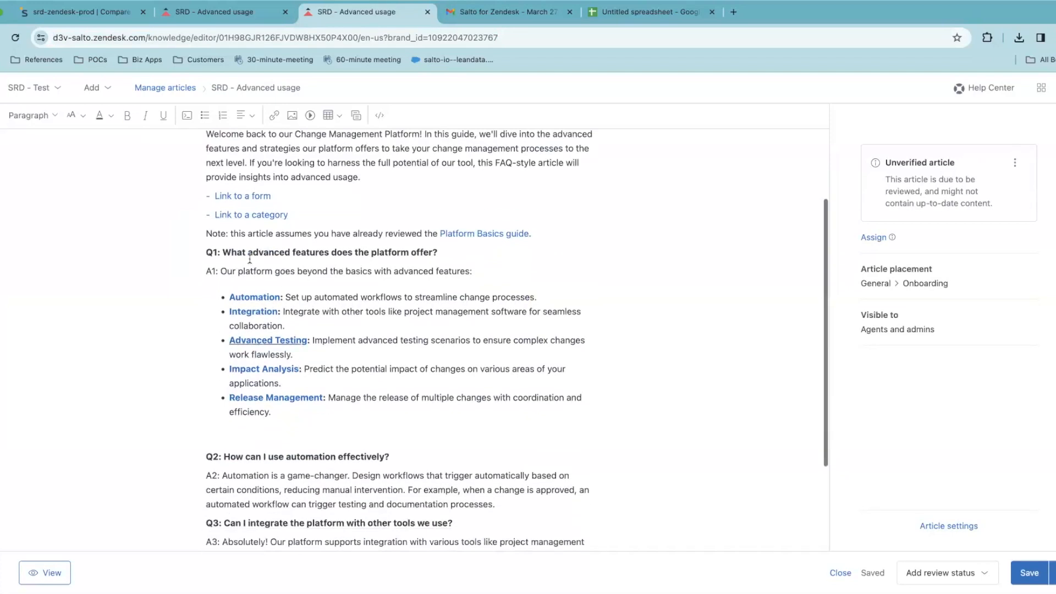
double_click(256, 295)
double_click(254, 311)
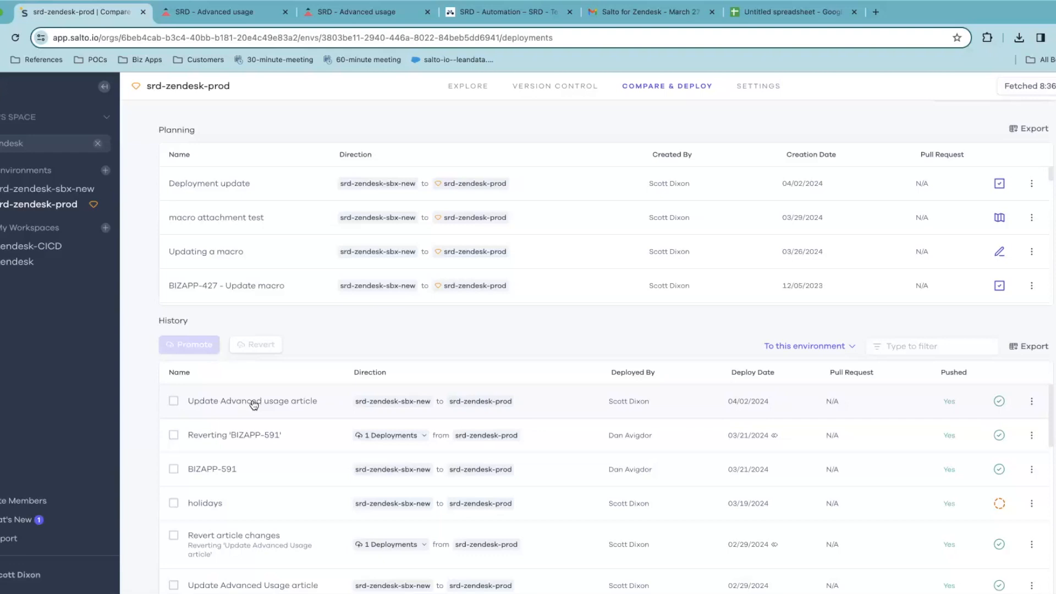
Revert the Update Advanced usage article deployment and return to the Deployments list
left_click(1031, 441)
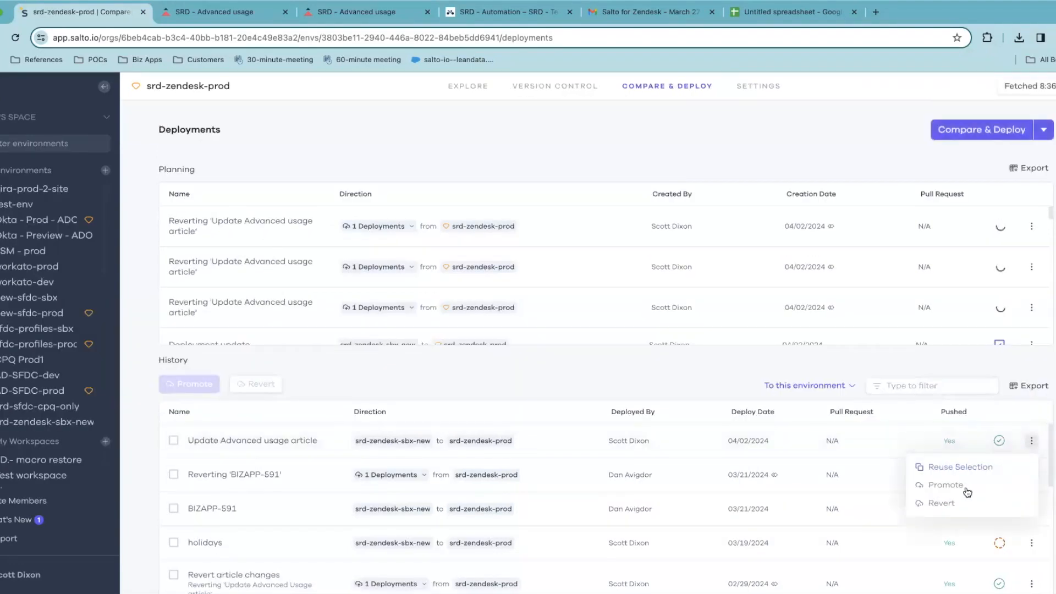
left_click(941, 503)
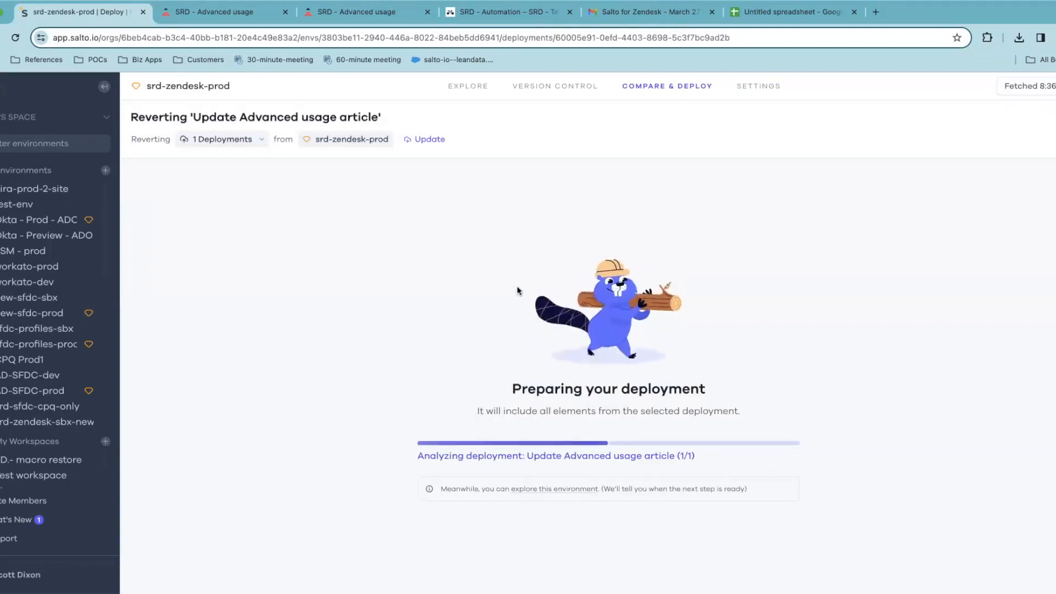
left_click(665, 87)
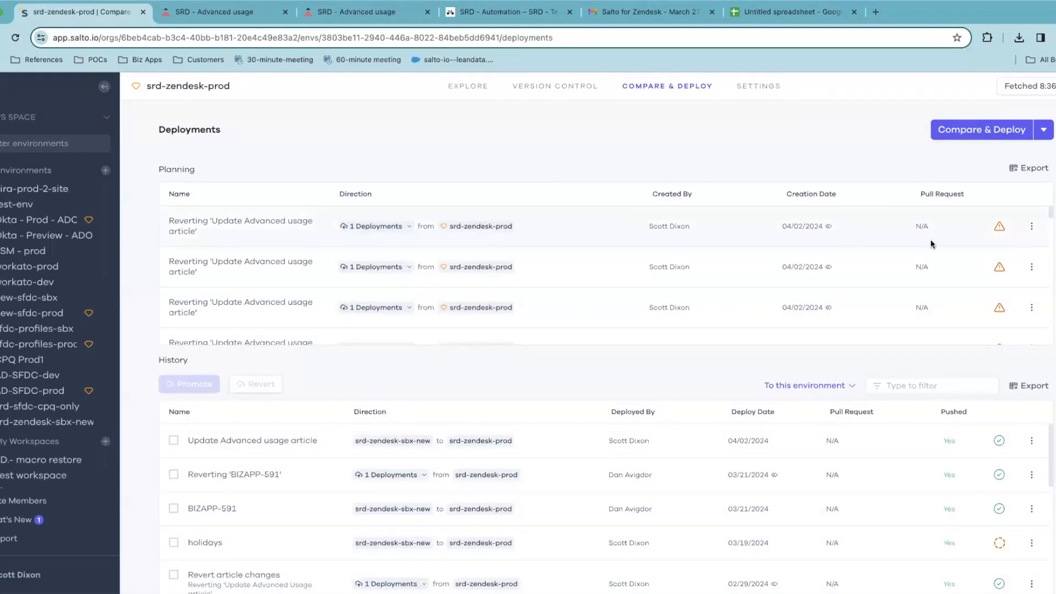
left_click(768, 231)
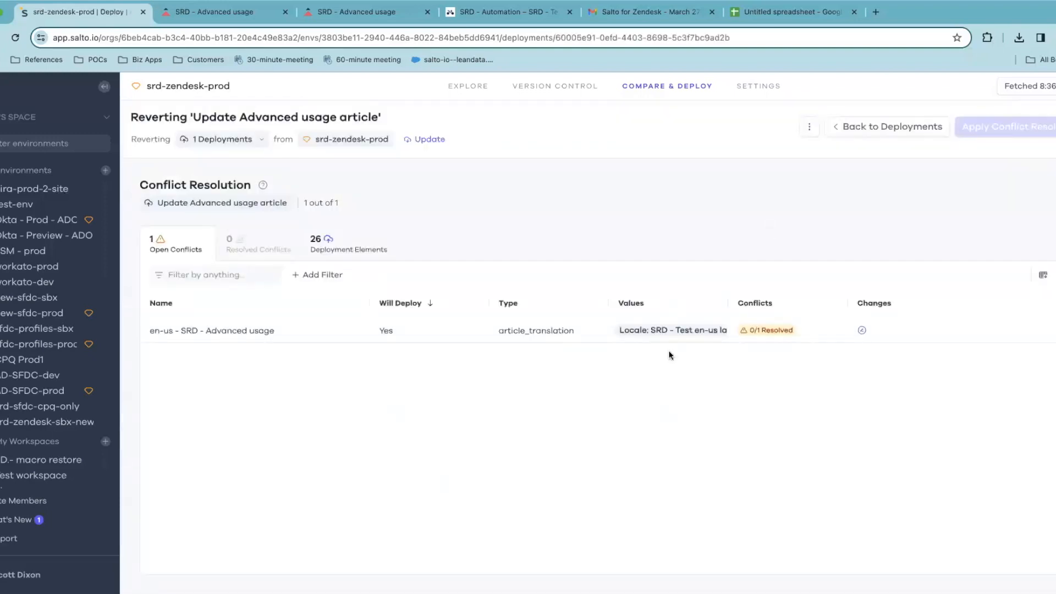
left_click(340, 253)
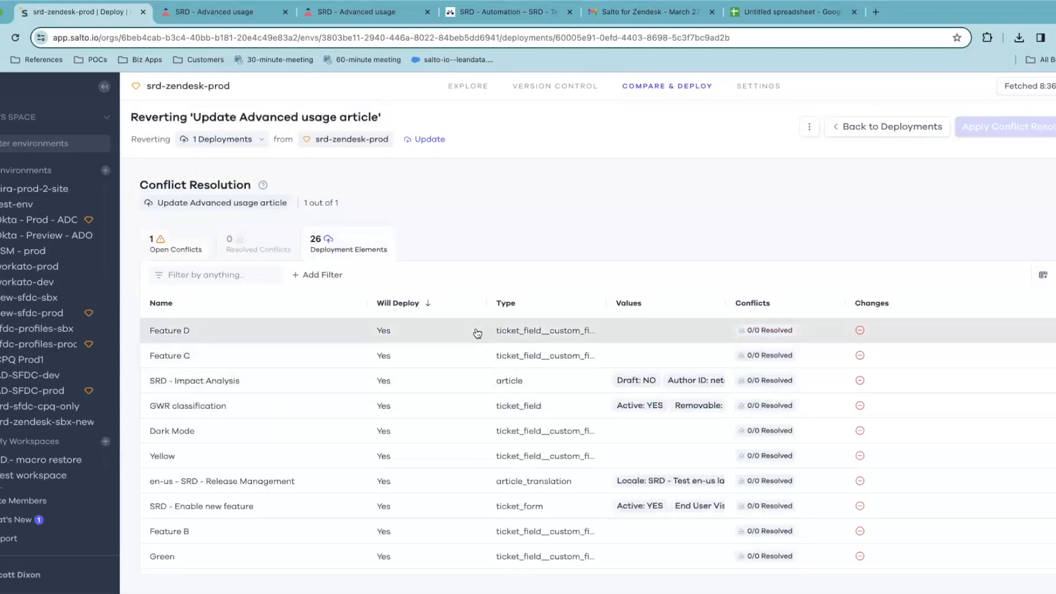
scroll(813, 457, "down", 5)
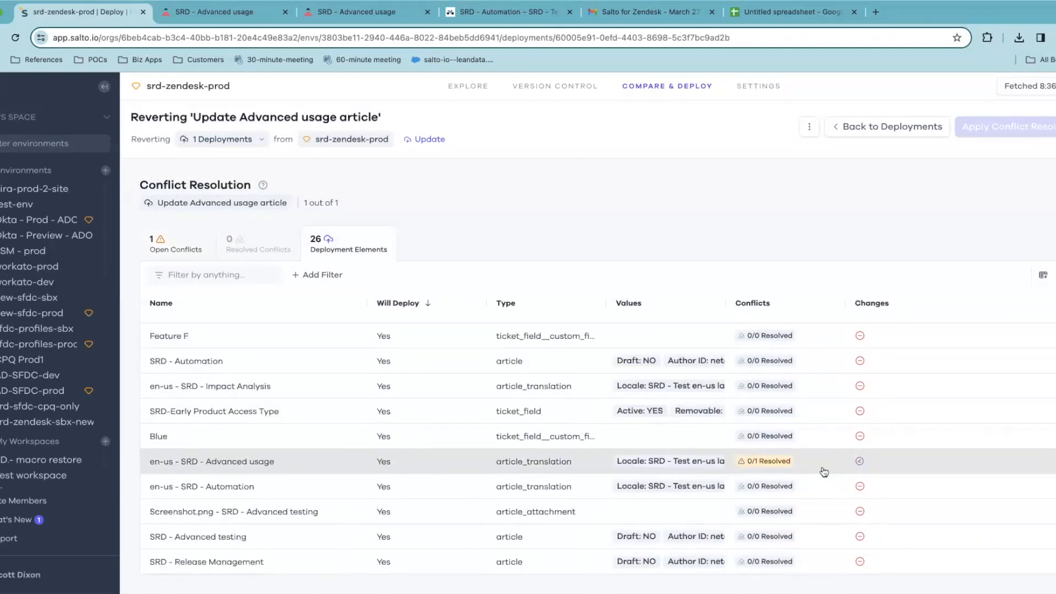
left_click(823, 471)
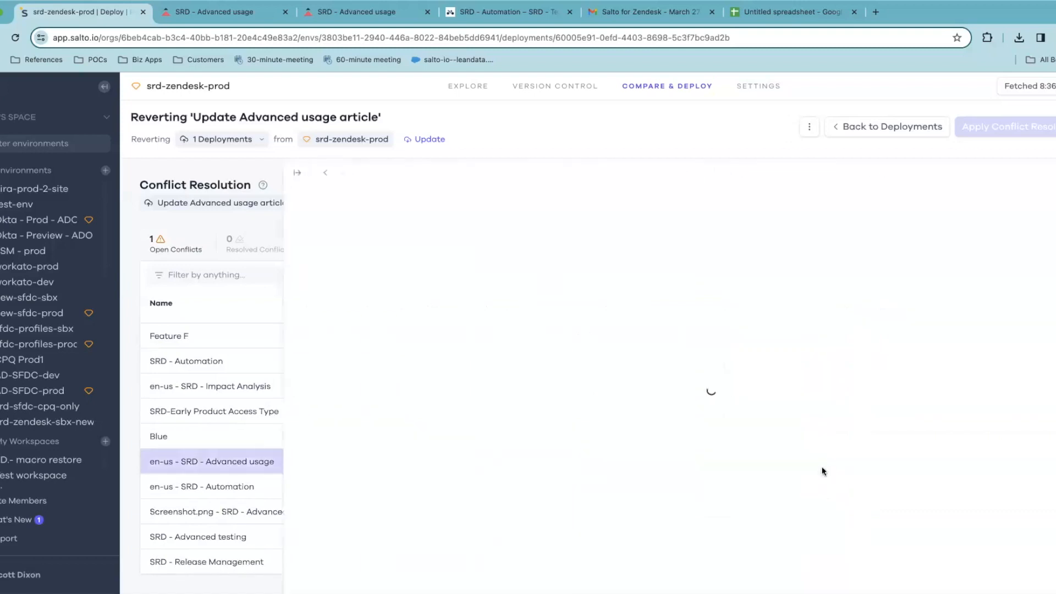
scroll(810, 459, "down", 2)
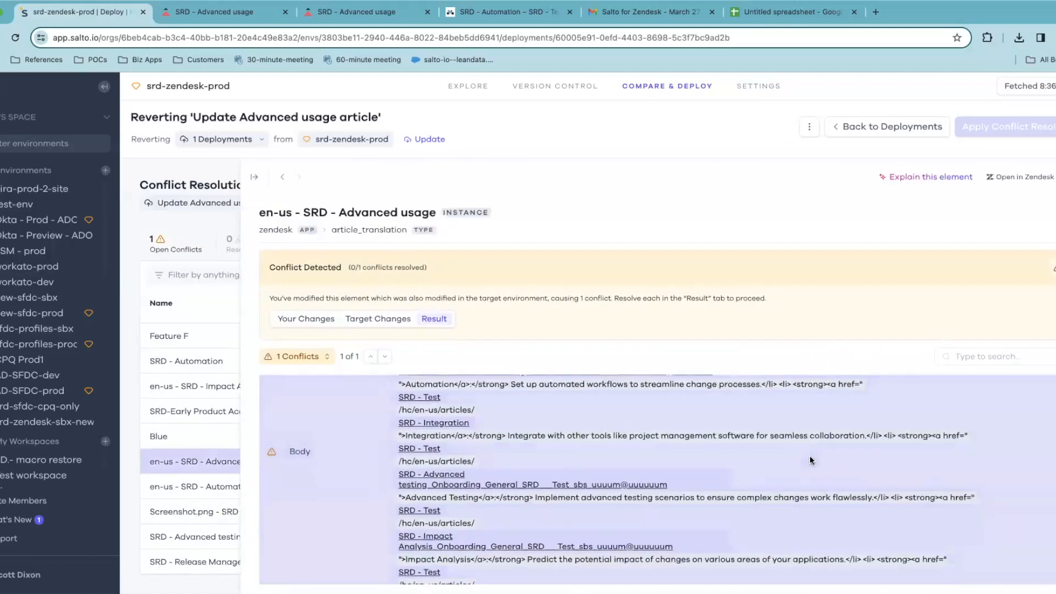
left_click(252, 173)
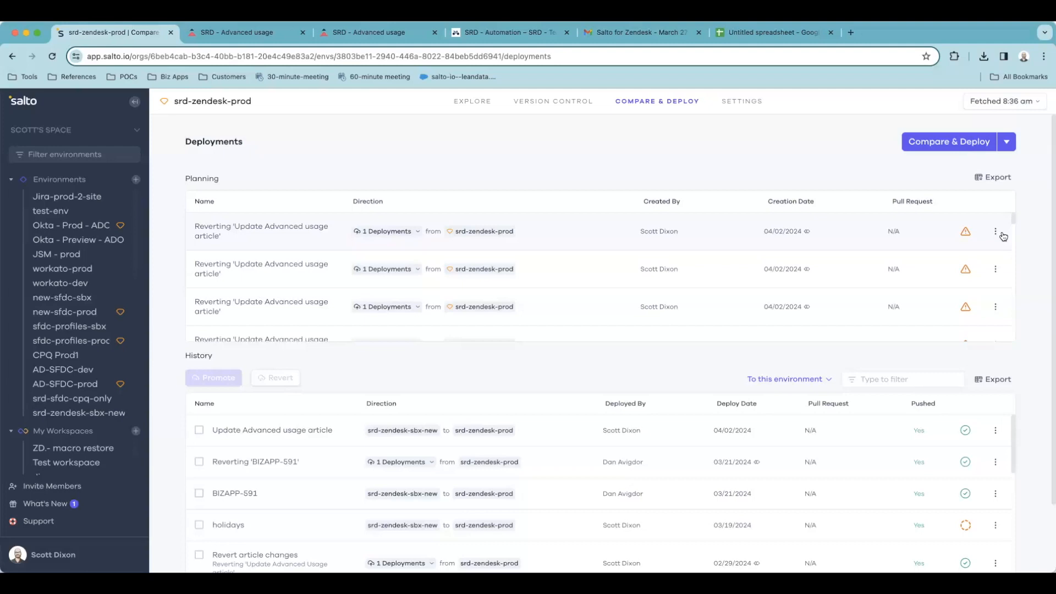
Switch the deploy option to Restore to a previous version and open the version picker
left_click(1007, 143)
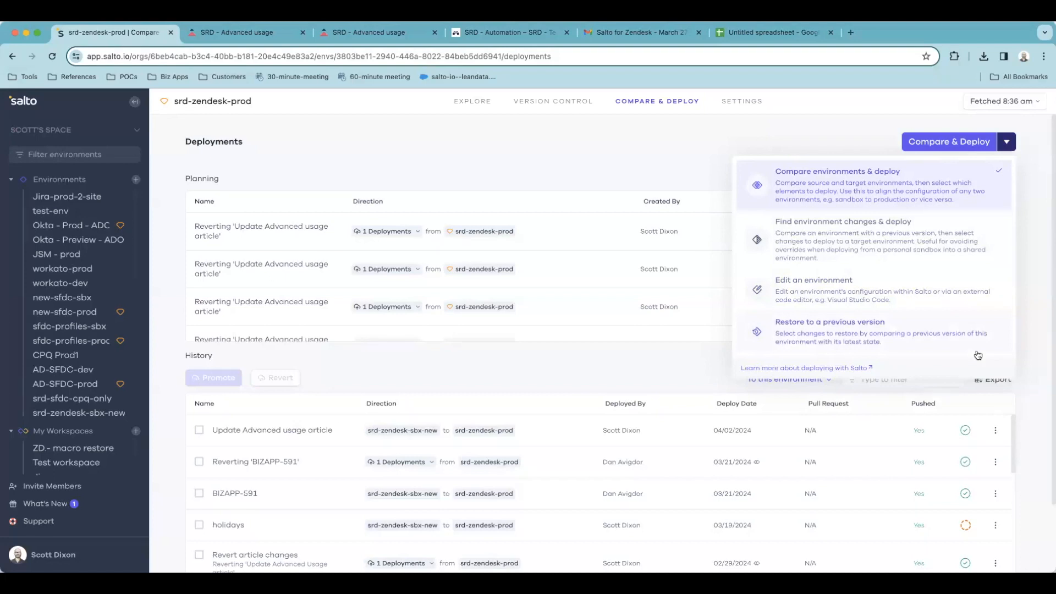
left_click(936, 340)
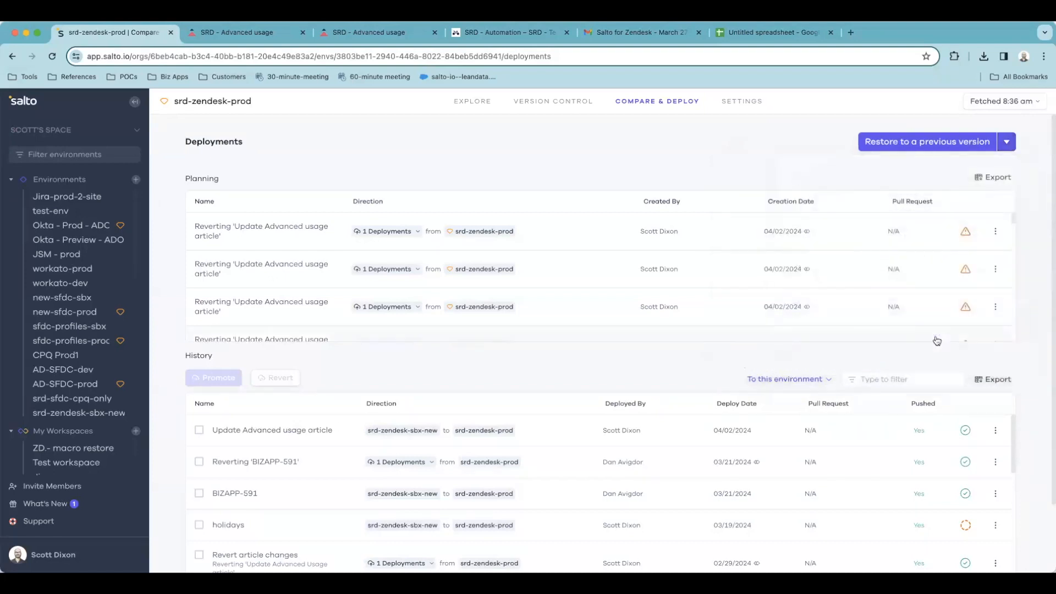
left_click(955, 152)
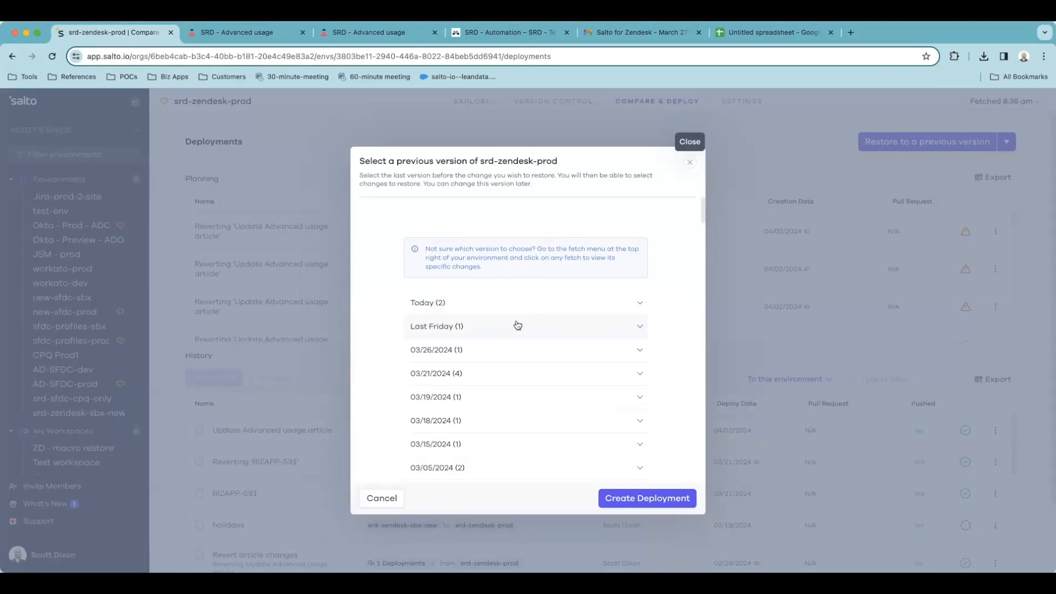
Select Last Friday's 8:54 am version, then close the picker without deploying
left_click(517, 325)
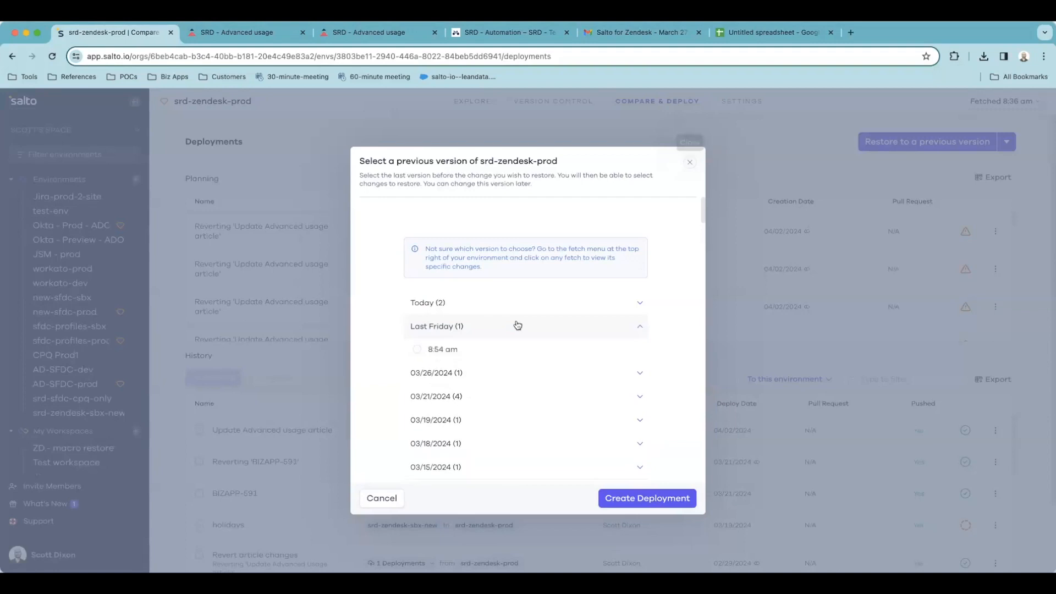
left_click(442, 354)
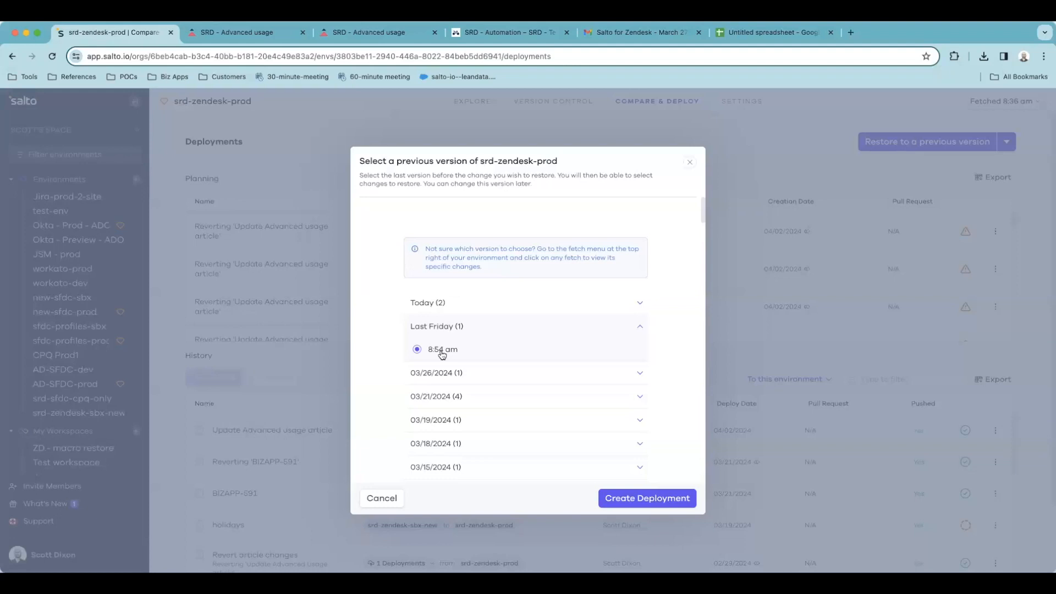
left_click(691, 164)
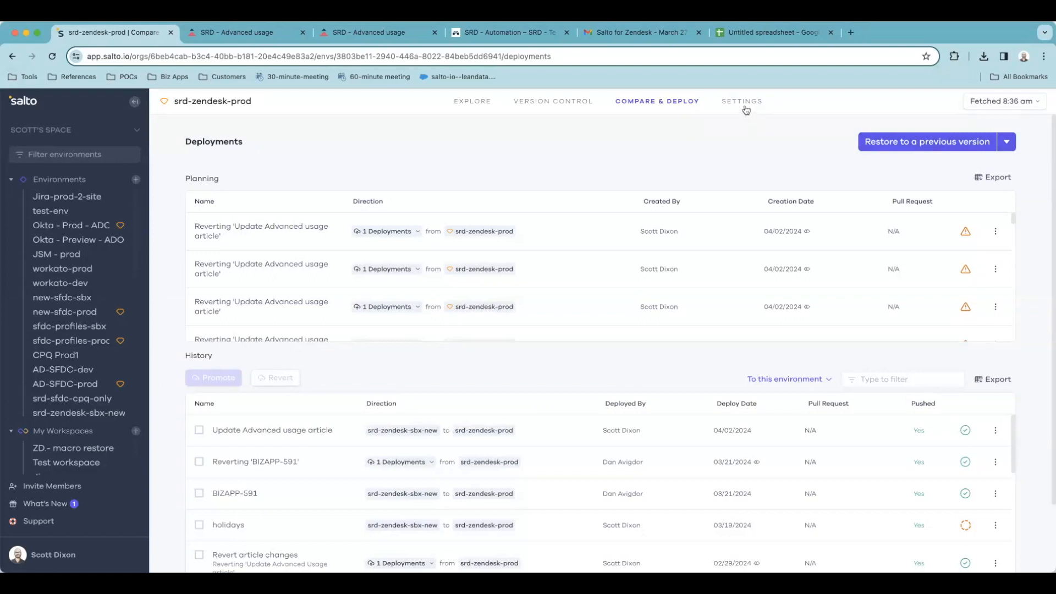
Show the Monitor Changes notifications in srd-zendesk-prod's environment settings
left_click(744, 102)
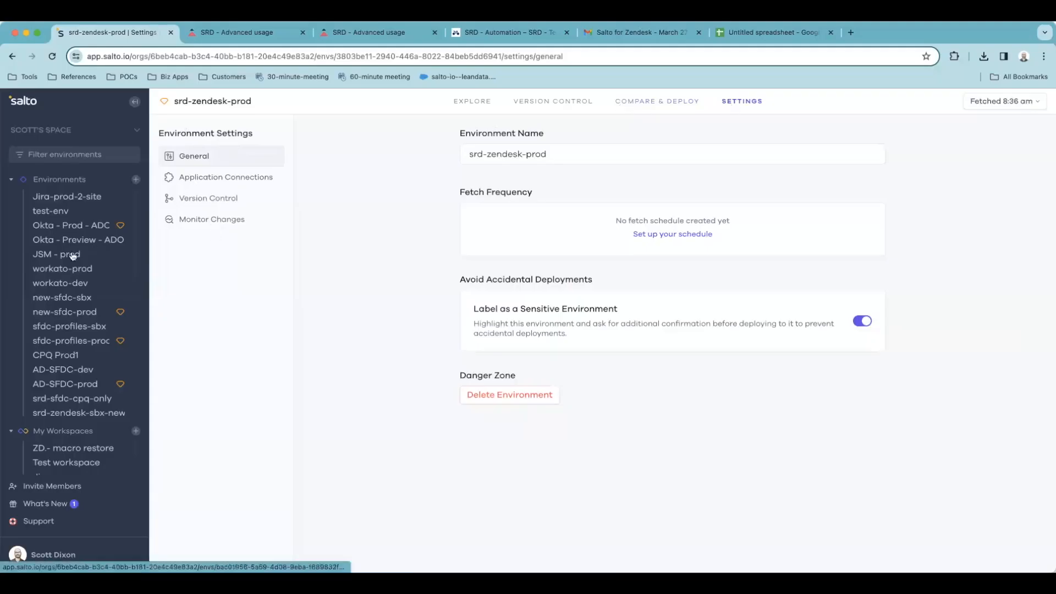
left_click(228, 215)
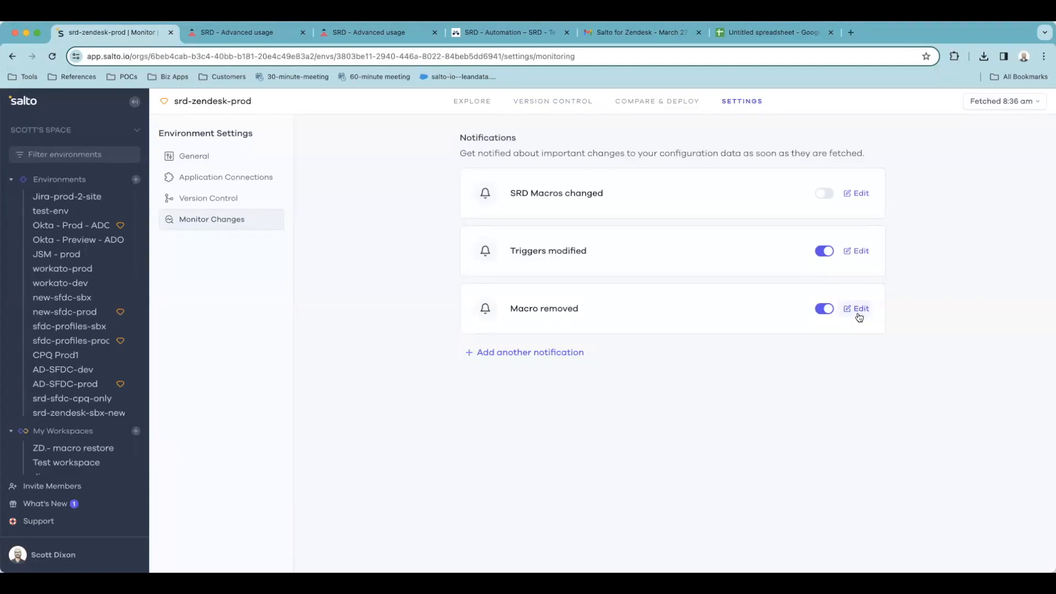
Review the Triggers modified notification's 'Notify on changes made' sources and close its editor, leaving it enabled
left_click(856, 252)
scroll(812, 331, "down", 2)
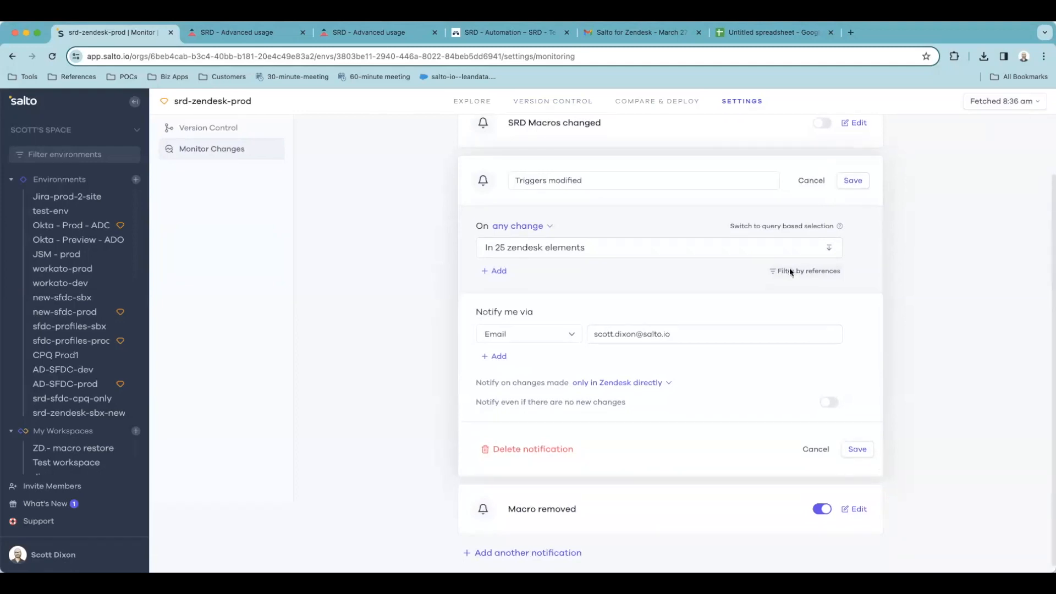
left_click(670, 383)
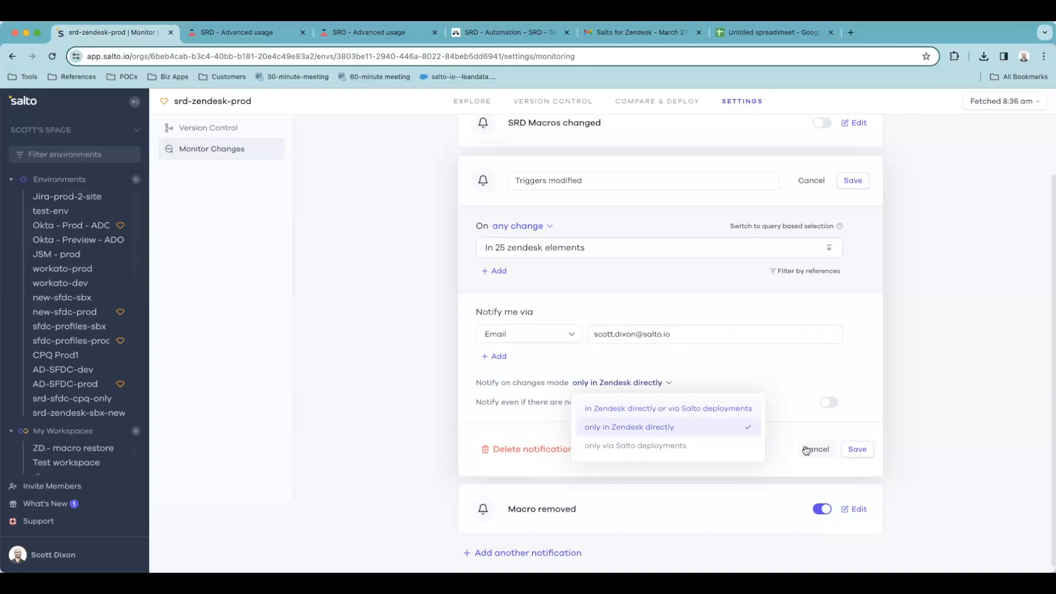
left_click(806, 450)
left_click(808, 449)
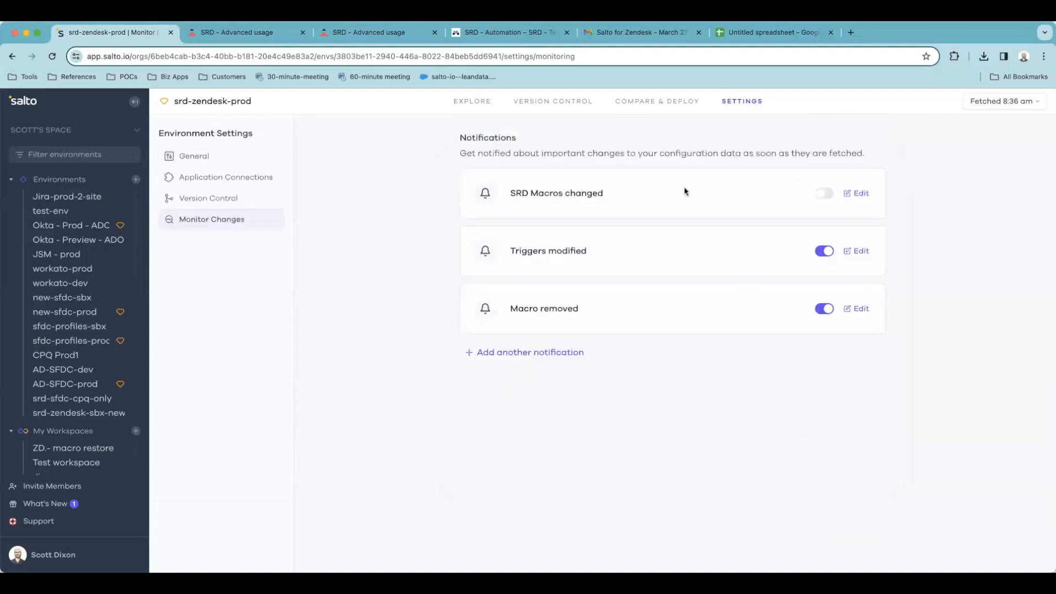